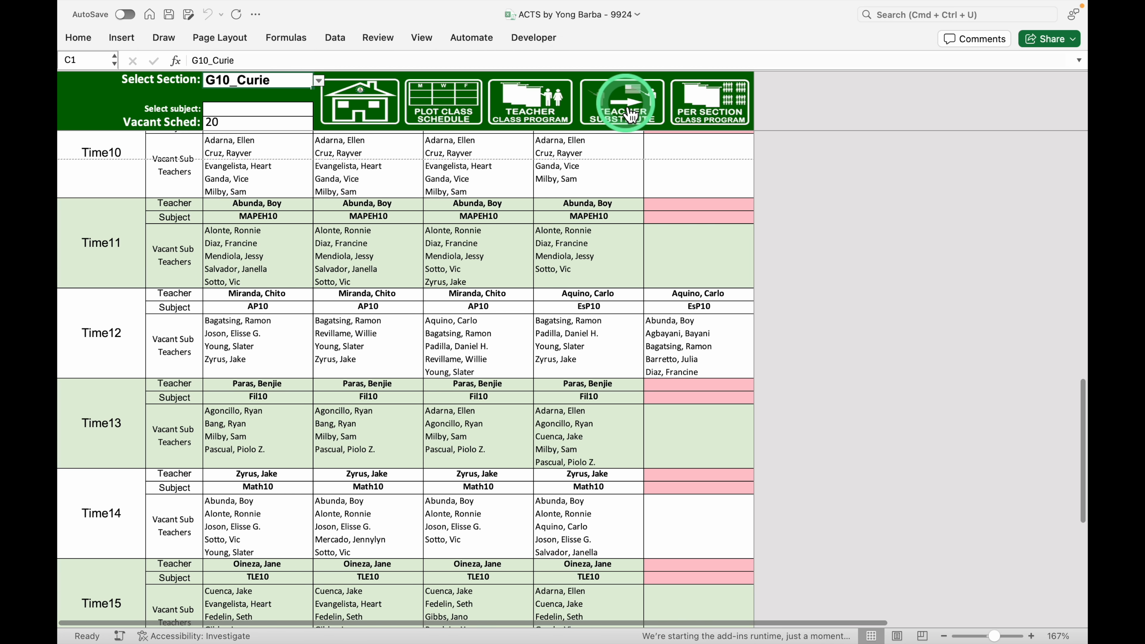
Open the Teacher Substitute sheet and look through its time slots and vacant substitute teachers
{"action": "left_click", "coordinate": [622, 105]}
{"action": "scroll", "coordinate": [397, 320], "scroll_direction": "down", "scroll_amount": 10}
{"action": "scroll", "coordinate": [396, 320], "scroll_direction": "up", "scroll_amount": 2}
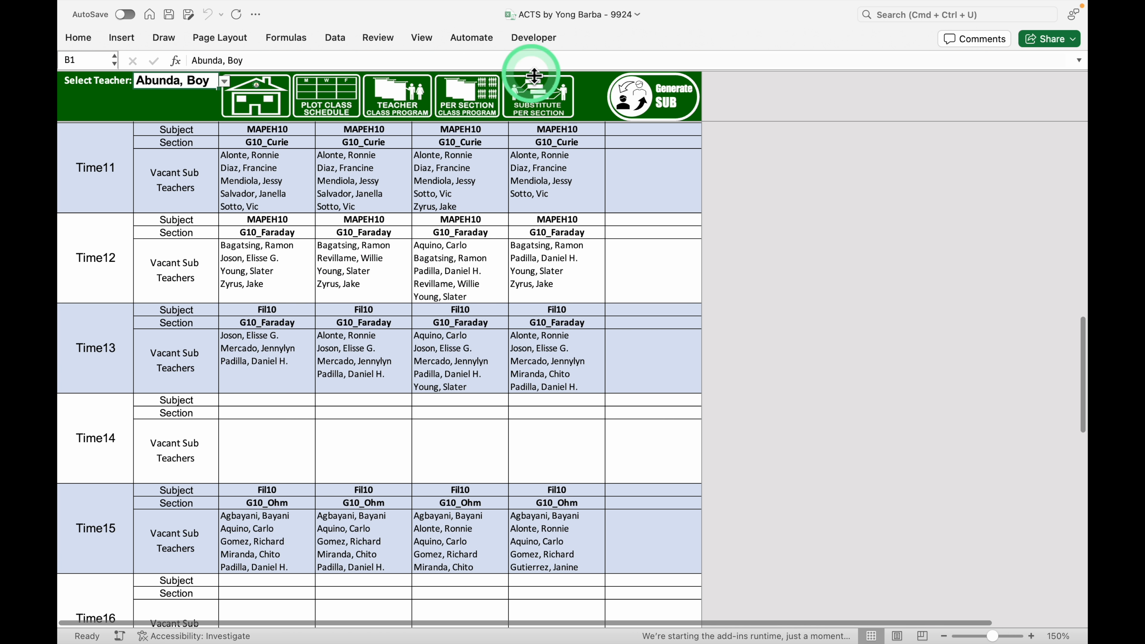
Open the Teacher Class Program sheet and look through the selected teacher's weekly time slots
{"action": "left_click", "coordinate": [388, 102]}
{"action": "scroll", "coordinate": [255, 366], "scroll_direction": "down", "scroll_amount": 5}
{"action": "scroll", "coordinate": [257, 359], "scroll_direction": "up", "scroll_amount": 3}
{"action": "scroll", "coordinate": [256, 359], "scroll_direction": "up", "scroll_amount": 4}
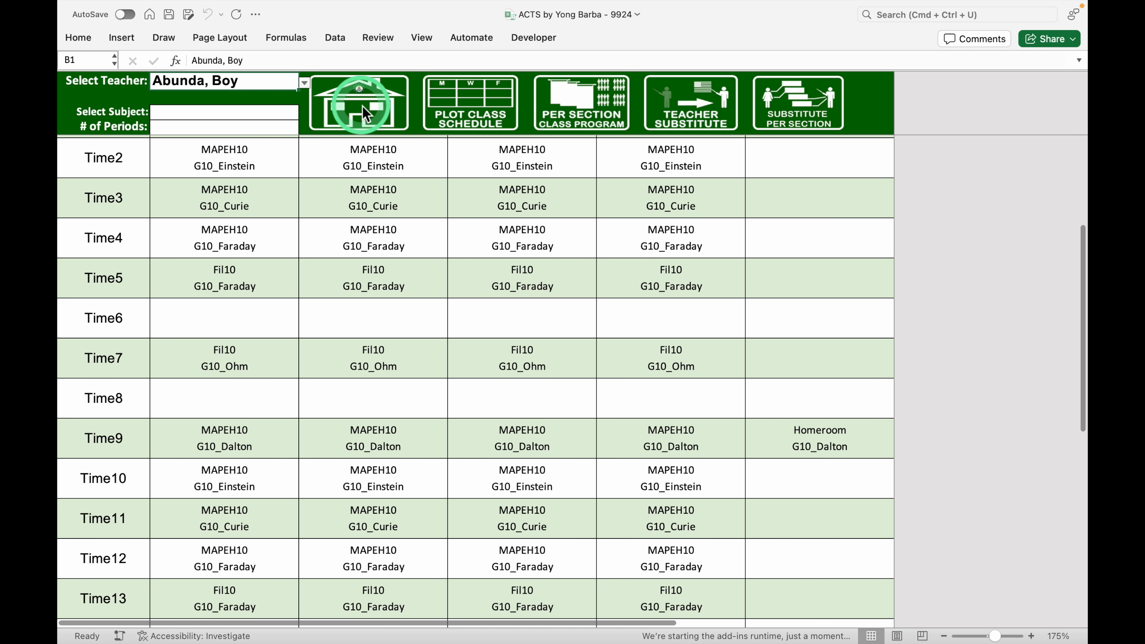
Return to the scheduler's home page and set the number of schedule rows to 10
{"action": "left_click", "coordinate": [363, 107]}
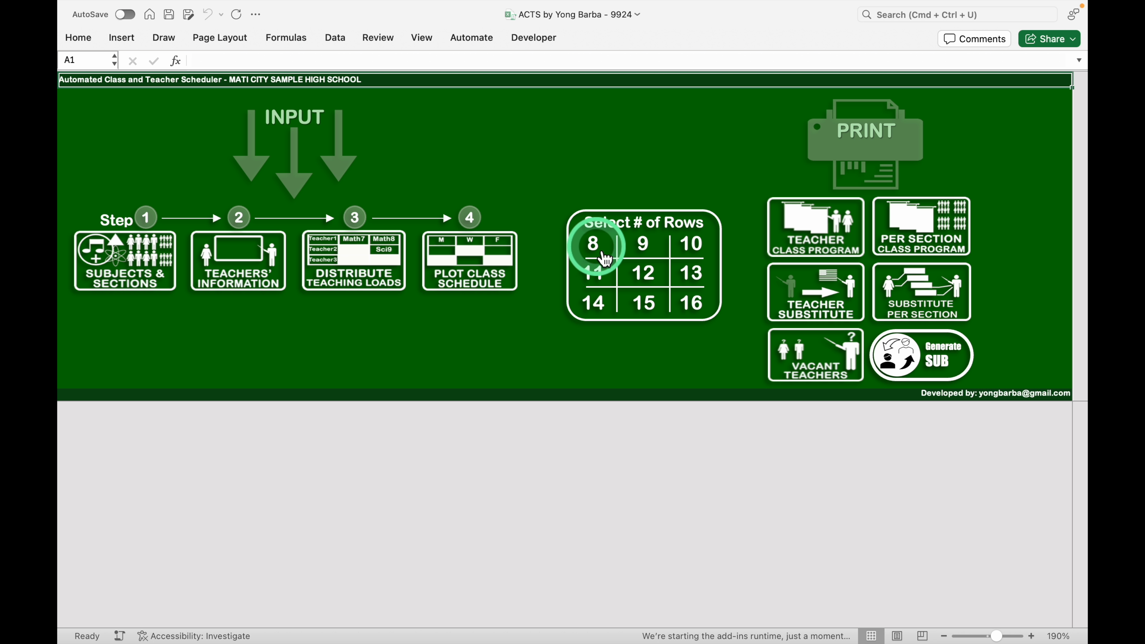
{"action": "left_click", "coordinate": [701, 255]}
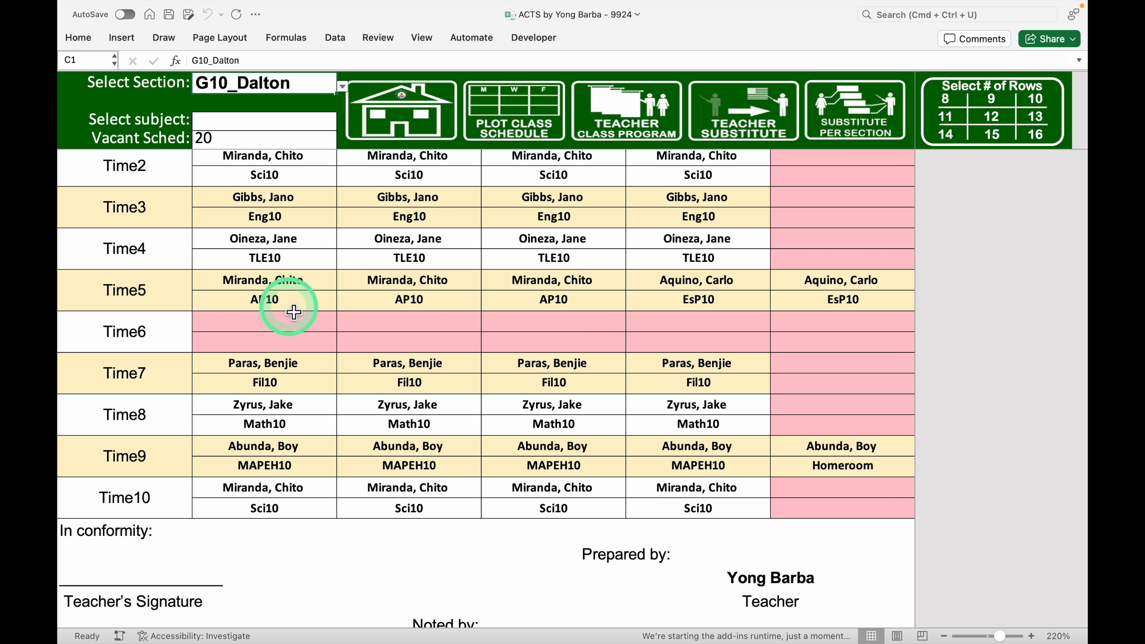
Examine the time rows and signature area of the G10_Dalton class program per section
{"action": "scroll", "coordinate": [294, 309], "scroll_direction": "up", "scroll_amount": 1}
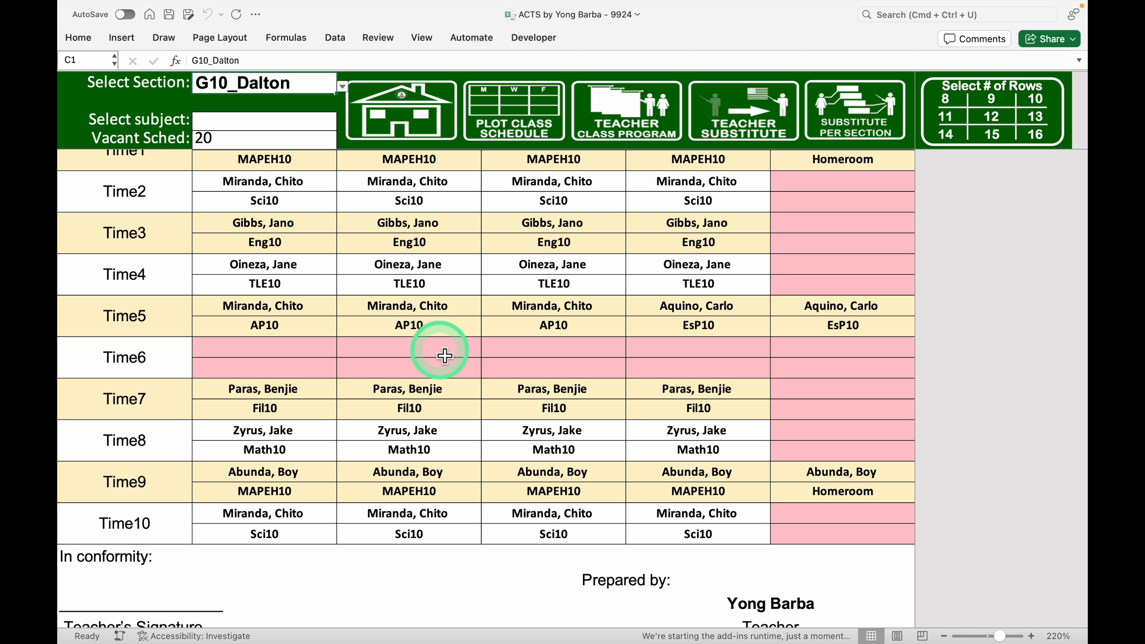
{"action": "scroll", "coordinate": [417, 435], "scroll_direction": "down", "scroll_amount": 1}
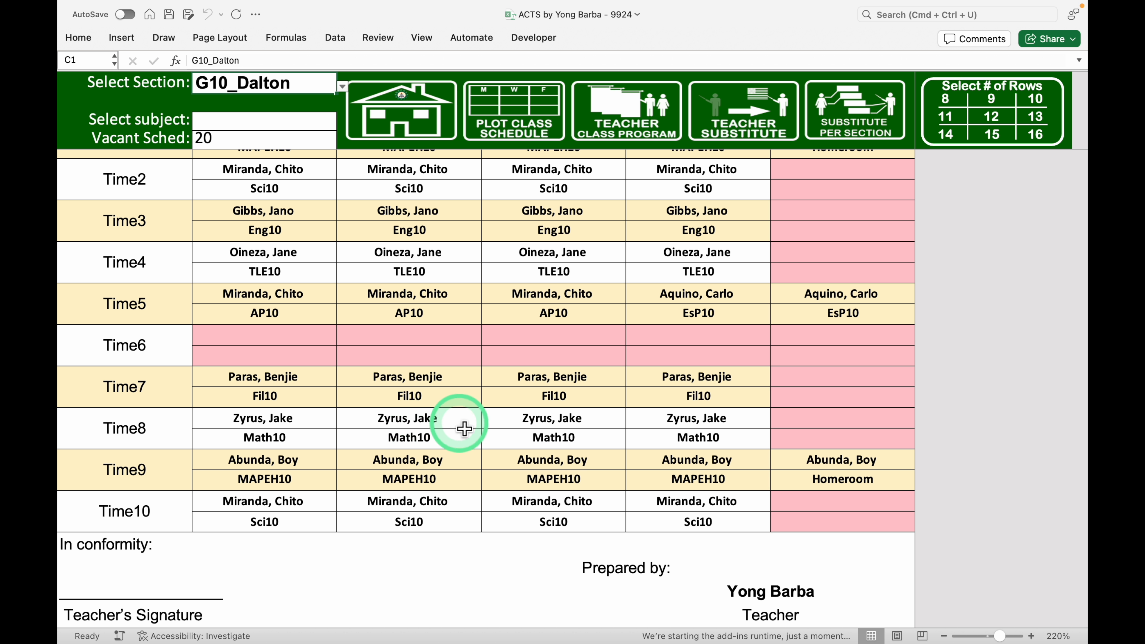
{"action": "scroll", "coordinate": [464, 429], "scroll_direction": "down", "scroll_amount": 1}
{"action": "scroll", "coordinate": [464, 429], "scroll_direction": "down", "scroll_amount": 1}
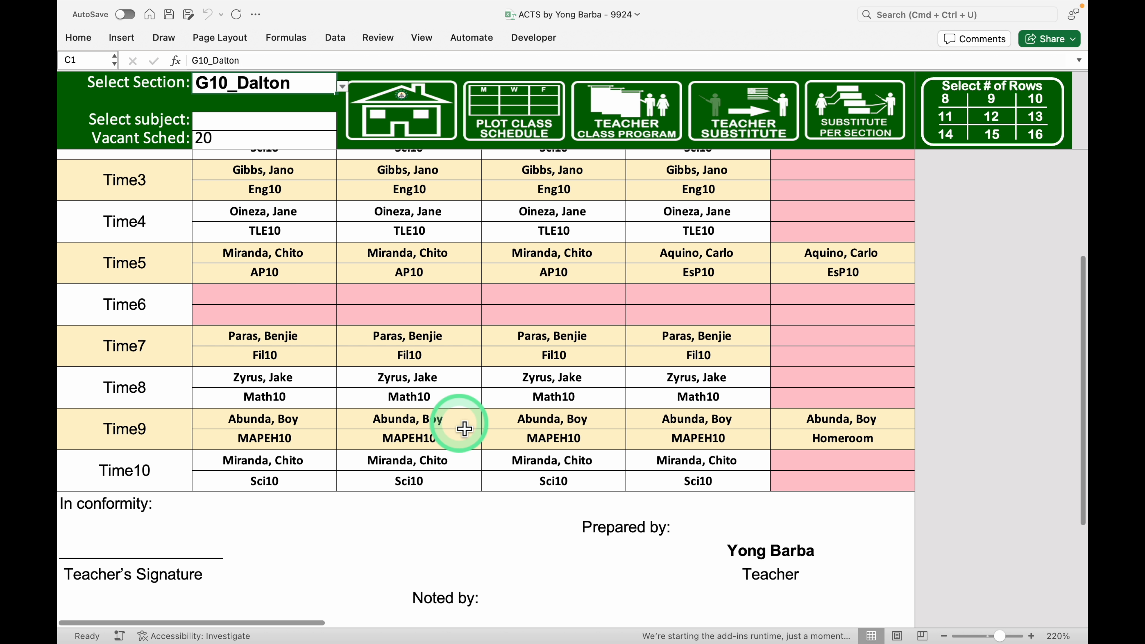
{"action": "scroll", "coordinate": [465, 429], "scroll_direction": "up", "scroll_amount": 1}
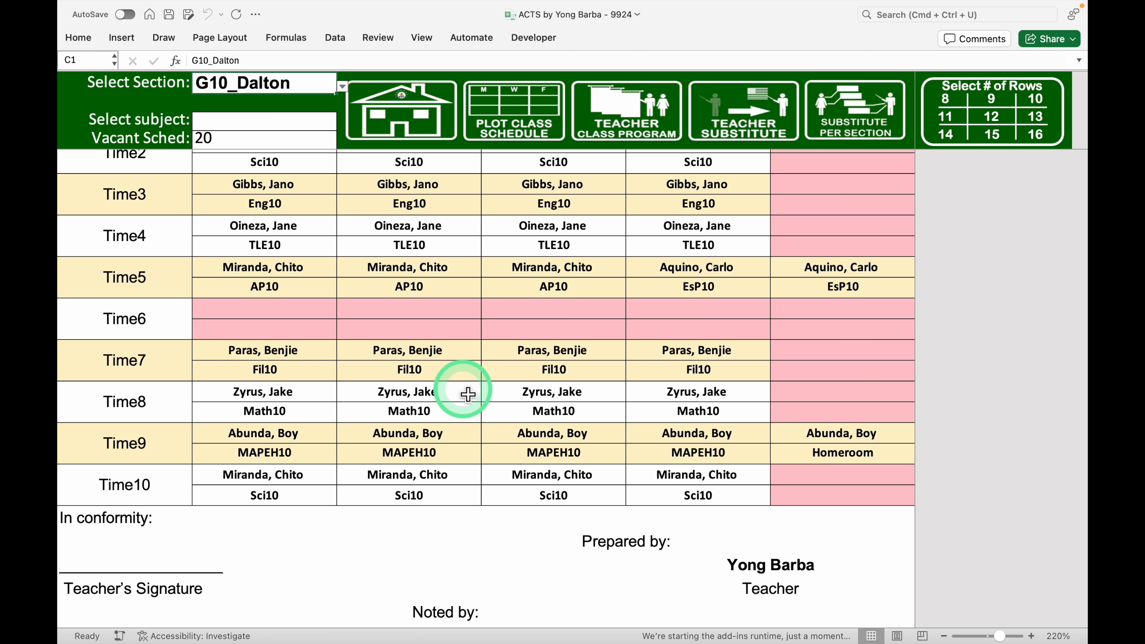
{"action": "scroll", "coordinate": [476, 353], "scroll_direction": "up", "scroll_amount": 1}
{"action": "scroll", "coordinate": [476, 354], "scroll_direction": "down", "scroll_amount": 2}
{"action": "scroll", "coordinate": [477, 353], "scroll_direction": "up", "scroll_amount": 2}
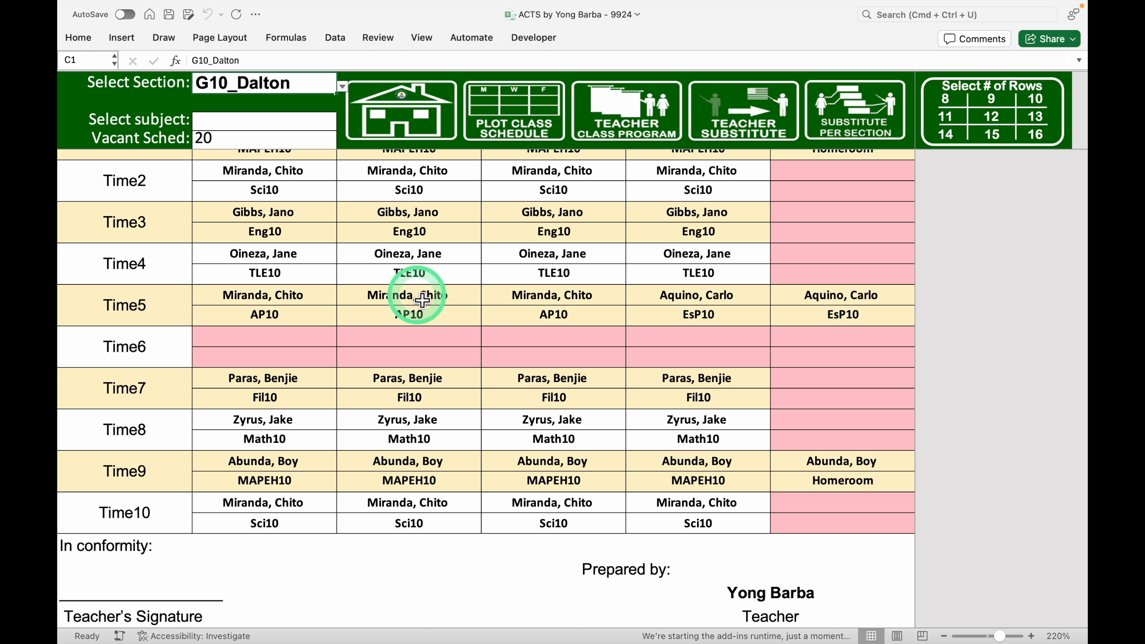
{"action": "scroll", "coordinate": [393, 294], "scroll_direction": "up", "scroll_amount": 2}
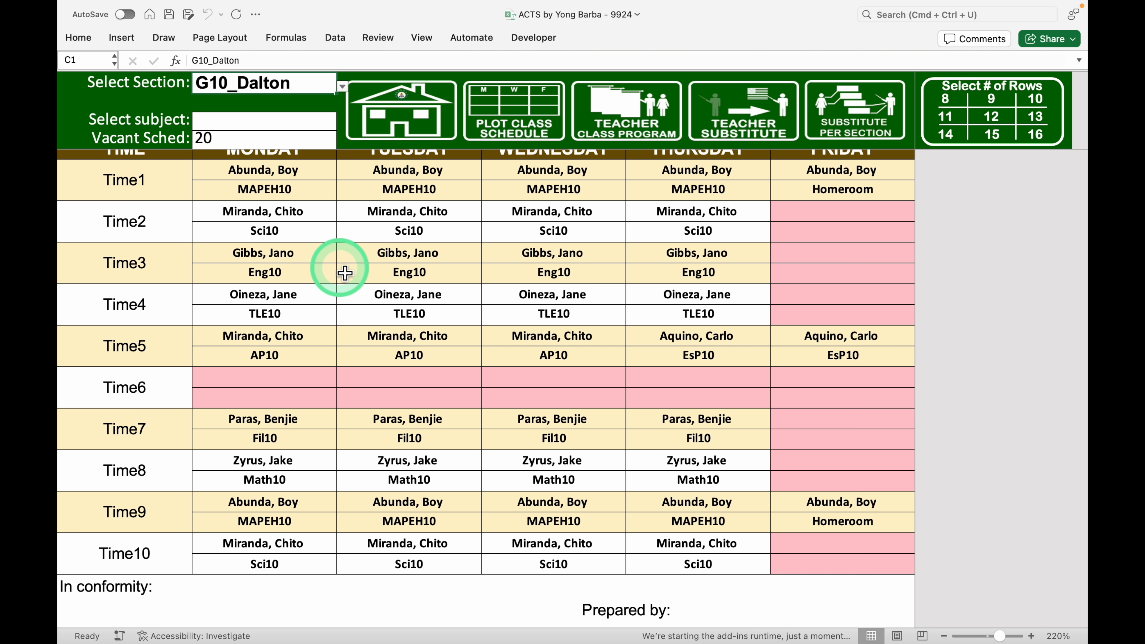
{"action": "scroll", "coordinate": [345, 273], "scroll_direction": "down", "scroll_amount": 2}
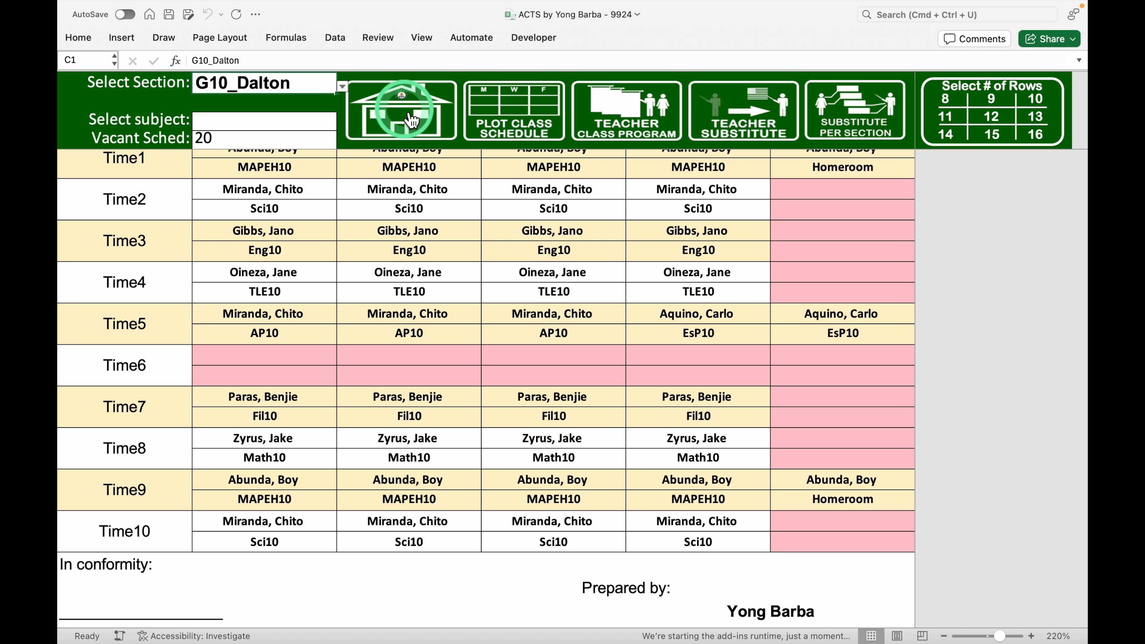
In the Plot Class Schedule sheet, reached from the home page, replace the Time1 label with 7:30 - 8:30
{"action": "left_click", "coordinate": [411, 119]}
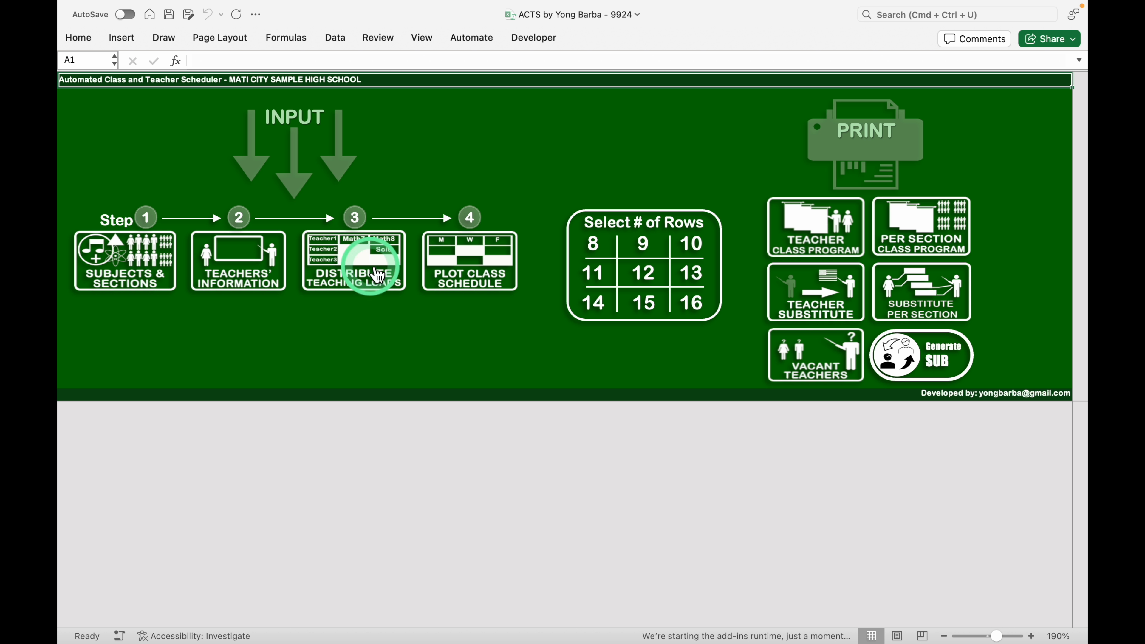
{"action": "left_click", "coordinate": [491, 265]}
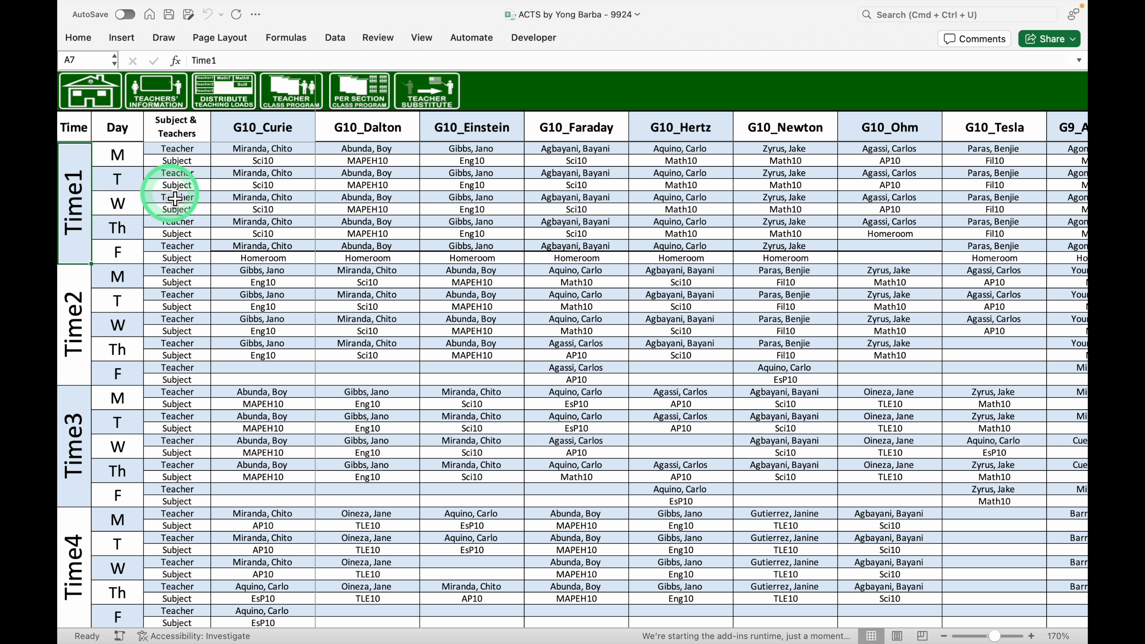
{"action": "type", "text": "7:30"}
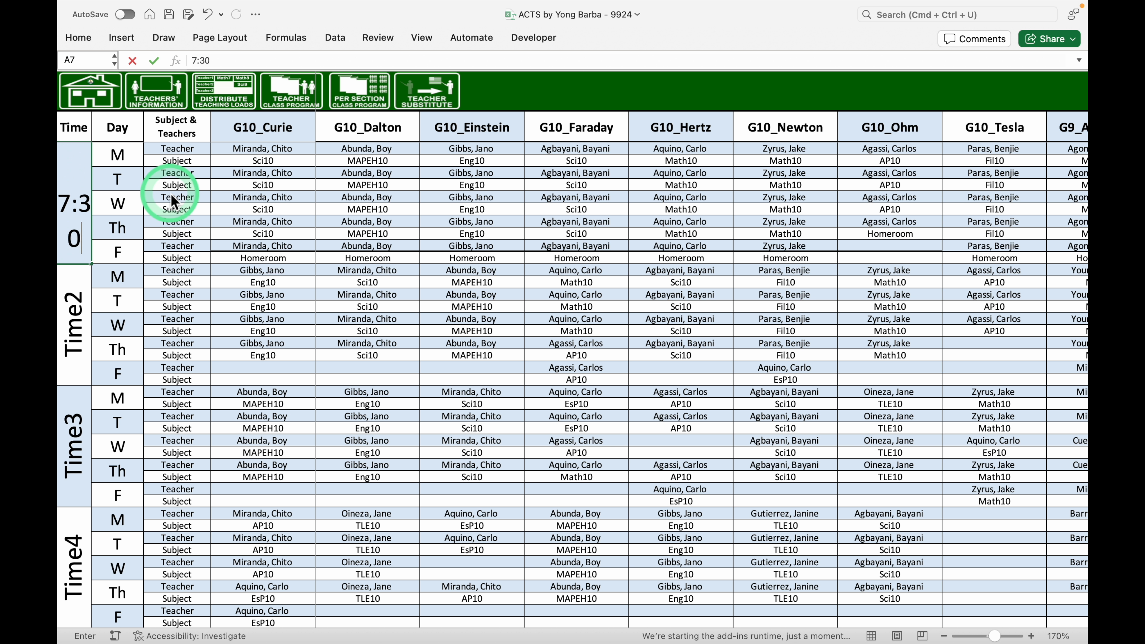
{"action": "type", "text": " - 8:30"}
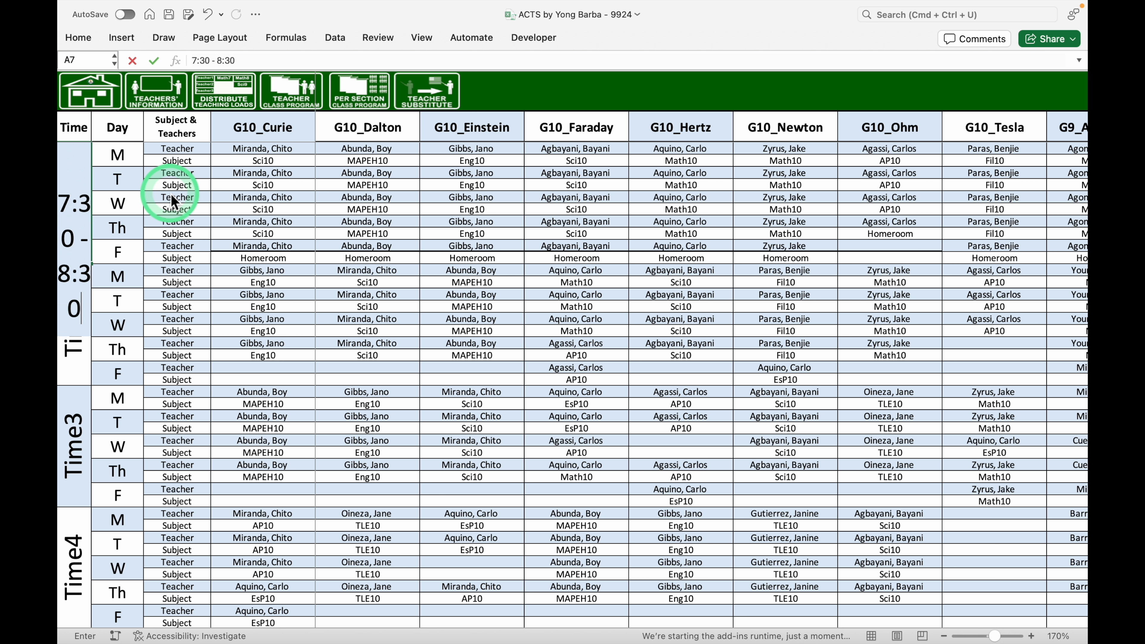
{"action": "key", "text": "Return"}
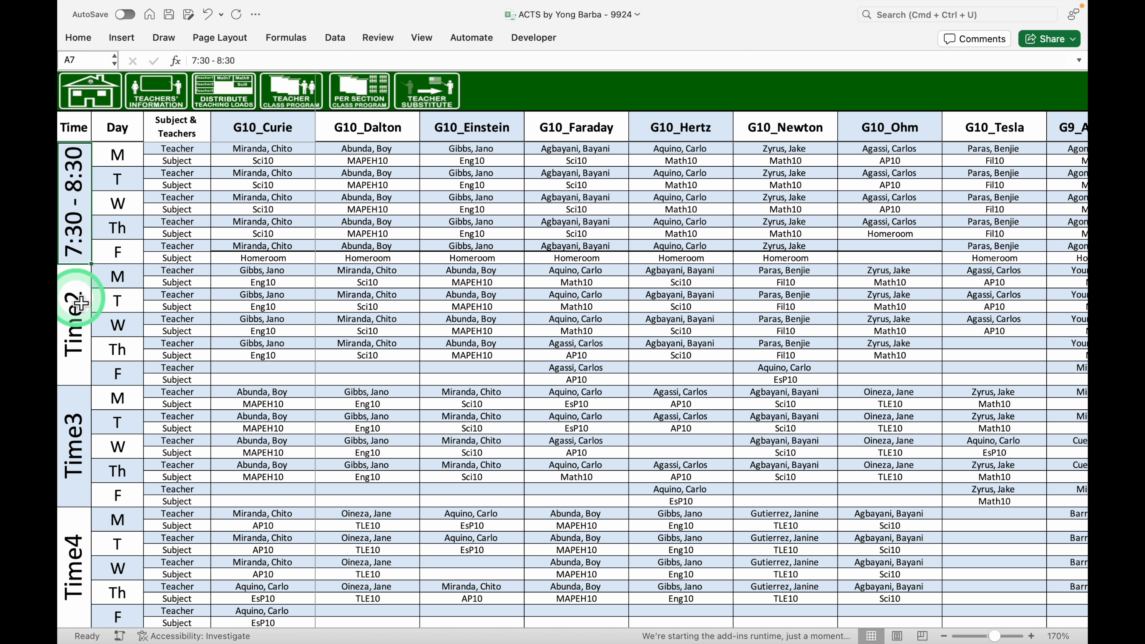
Check the first time slot in the Teacher Class Program and switch to the schedule of the G7_Hope adviser
{"action": "left_click", "coordinate": [297, 103]}
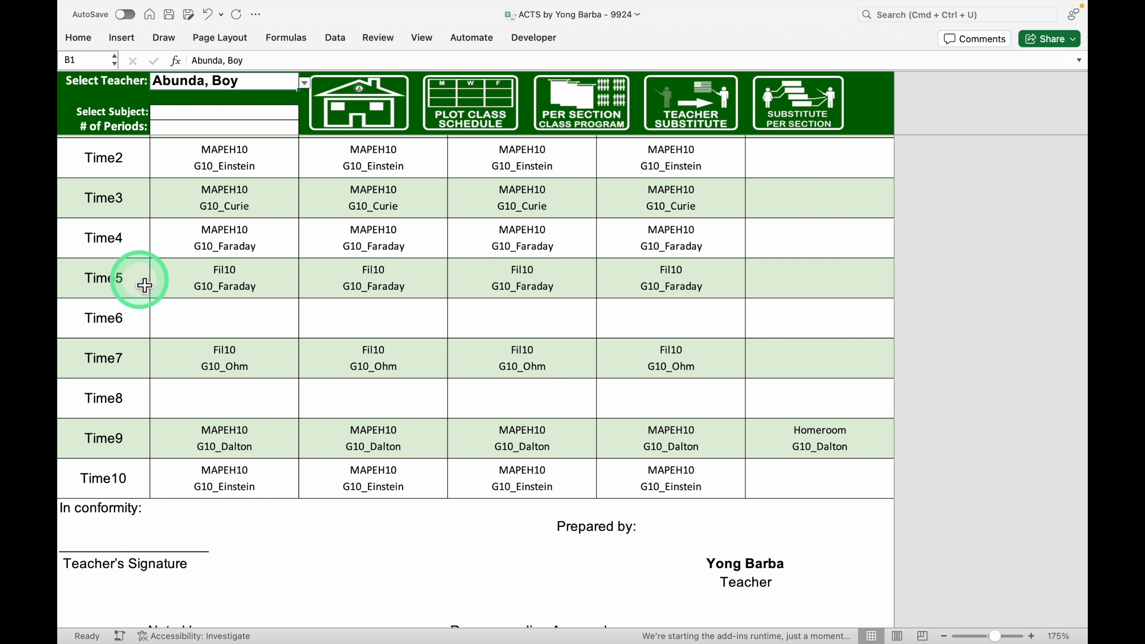
{"action": "scroll", "coordinate": [146, 282], "scroll_direction": "up", "scroll_amount": 5}
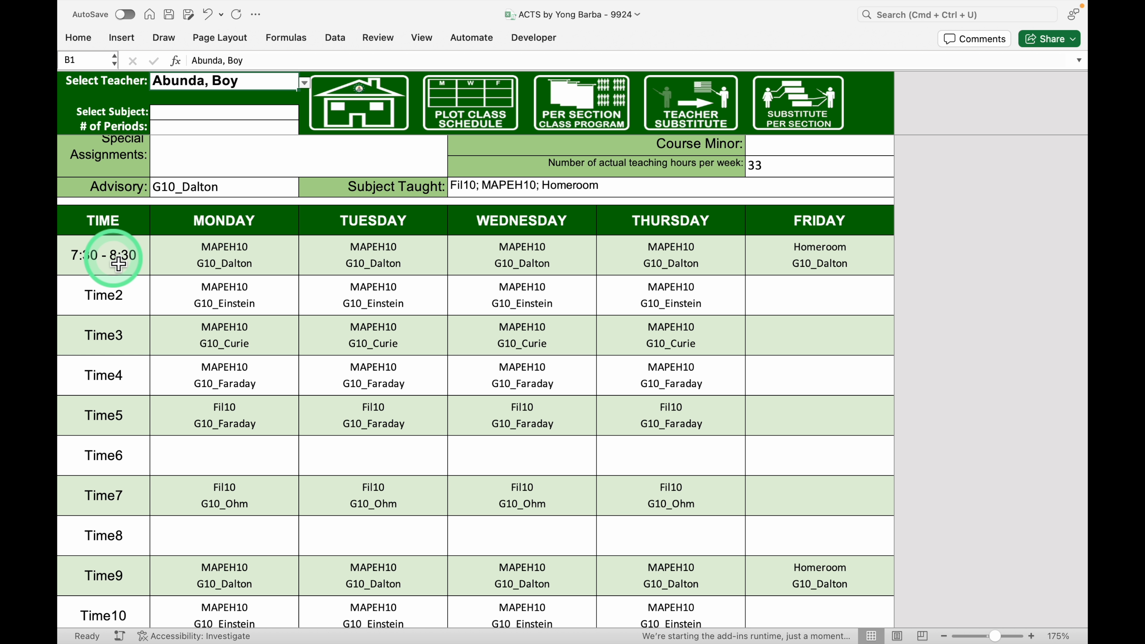
{"action": "left_click", "coordinate": [303, 83]}
{"action": "left_click", "coordinate": [204, 111]}
{"action": "left_click", "coordinate": [303, 83]}
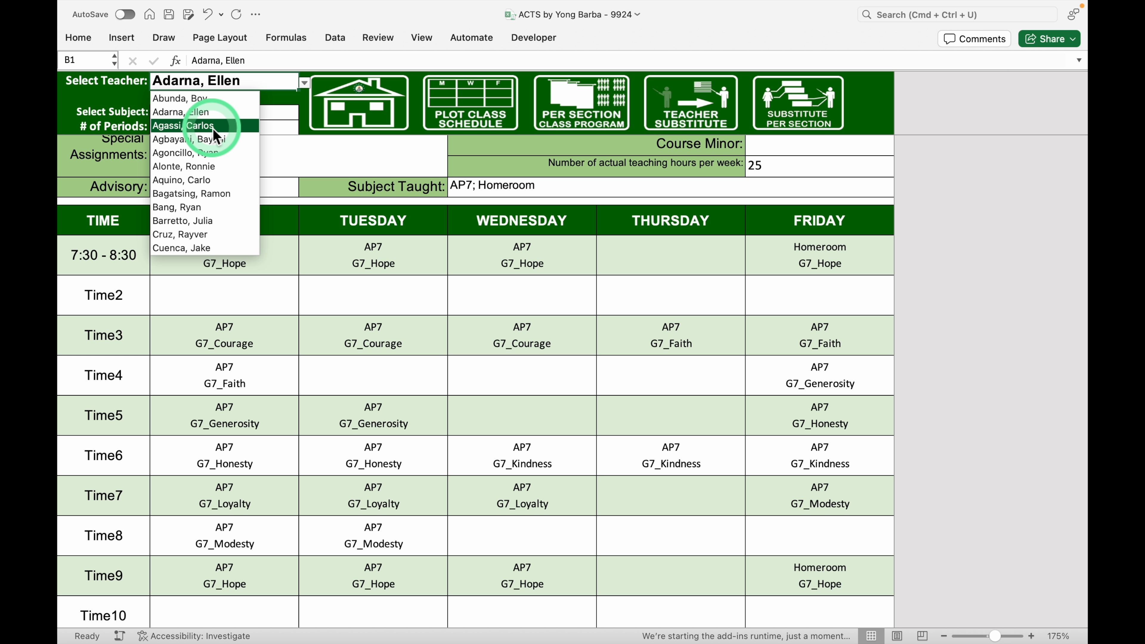
{"action": "left_click", "coordinate": [282, 372]}
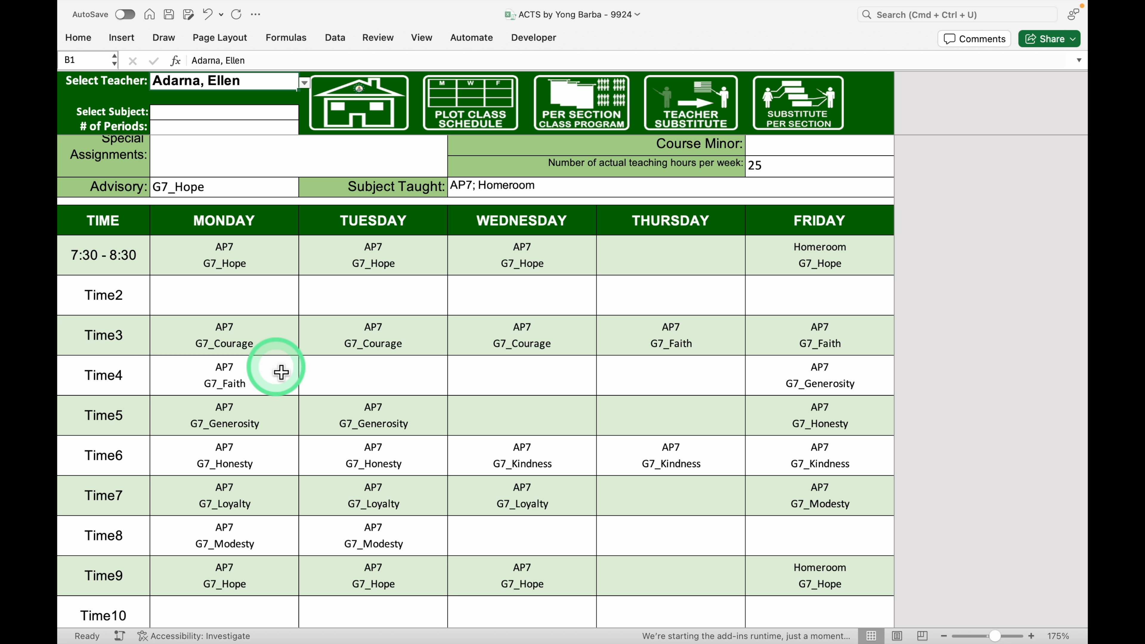
Reopen the Teacher Class Program from the home page, select the G8_Lily adviser and review that teacher's full timetable
{"action": "left_click", "coordinate": [366, 103]}
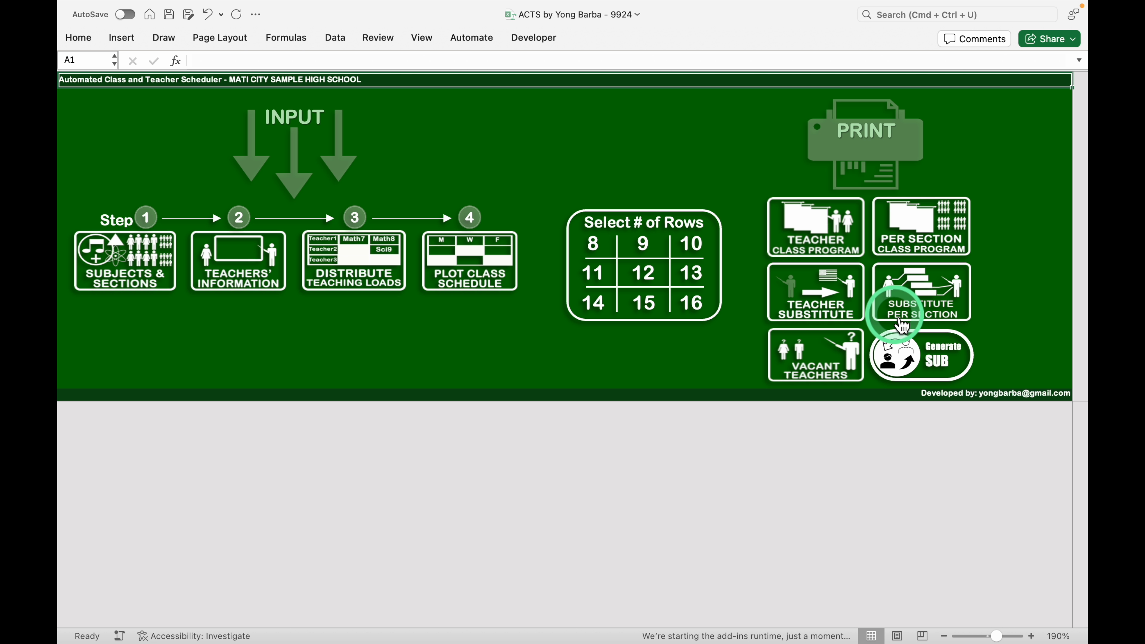
{"action": "left_click", "coordinate": [815, 233]}
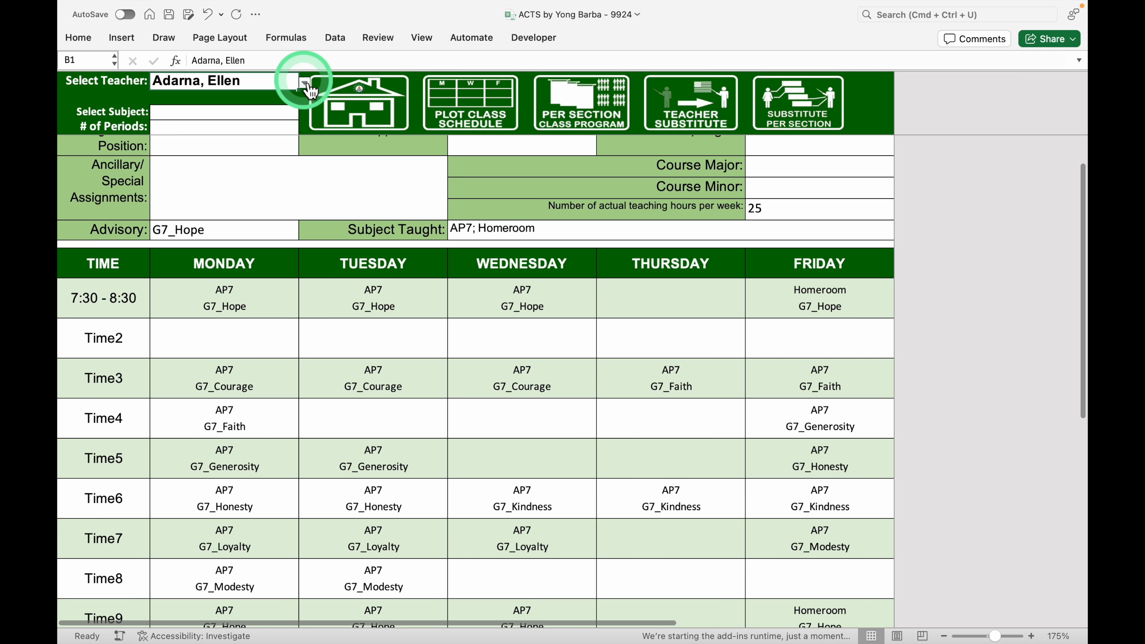
{"action": "left_click", "coordinate": [306, 84]}
{"action": "left_click", "coordinate": [201, 124]}
{"action": "scroll", "coordinate": [264, 455], "scroll_direction": "down", "scroll_amount": 1}
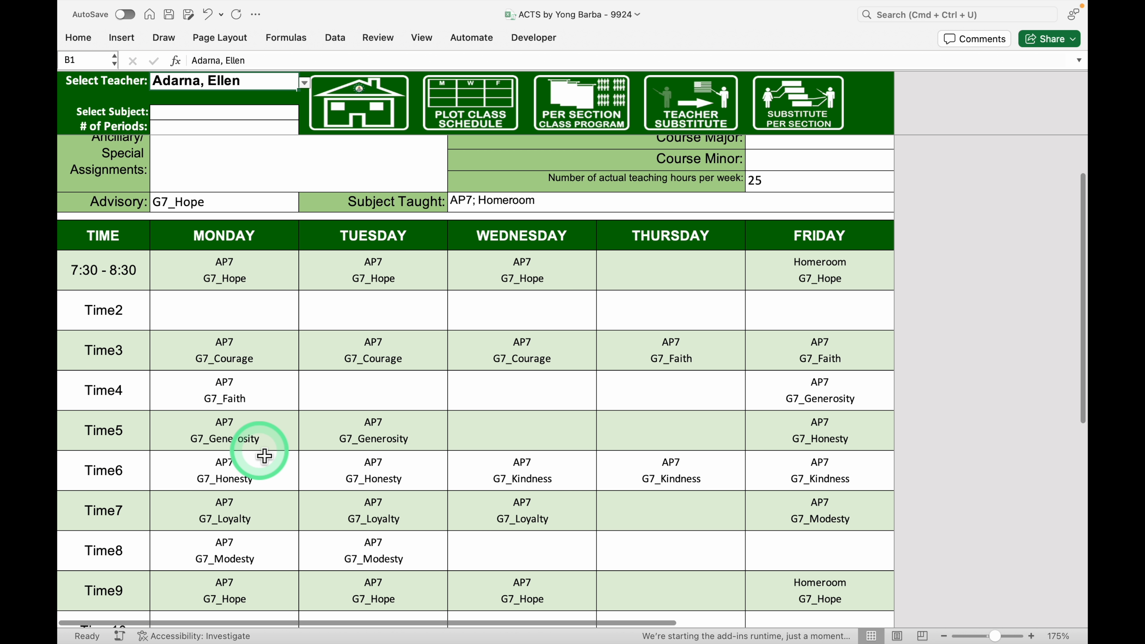
{"action": "left_click", "coordinate": [306, 83]}
{"action": "scroll", "coordinate": [174, 212], "scroll_direction": "down", "scroll_amount": 3}
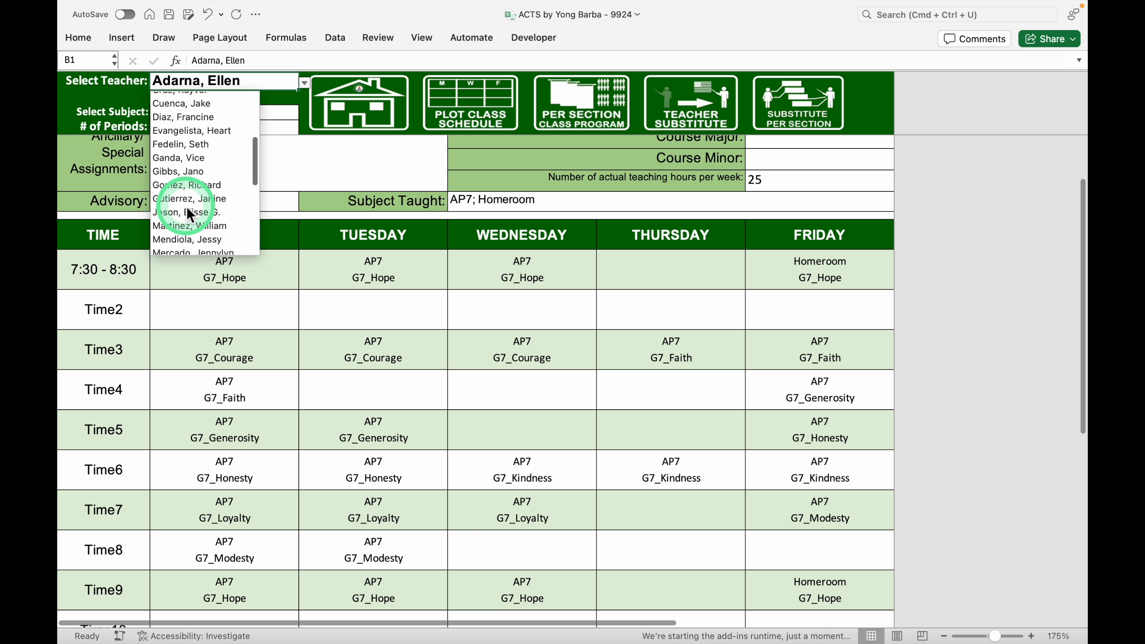
{"action": "left_click", "coordinate": [179, 187]}
{"action": "scroll", "coordinate": [332, 460], "scroll_direction": "down", "scroll_amount": 7}
{"action": "scroll", "coordinate": [332, 458], "scroll_direction": "up", "scroll_amount": 12}
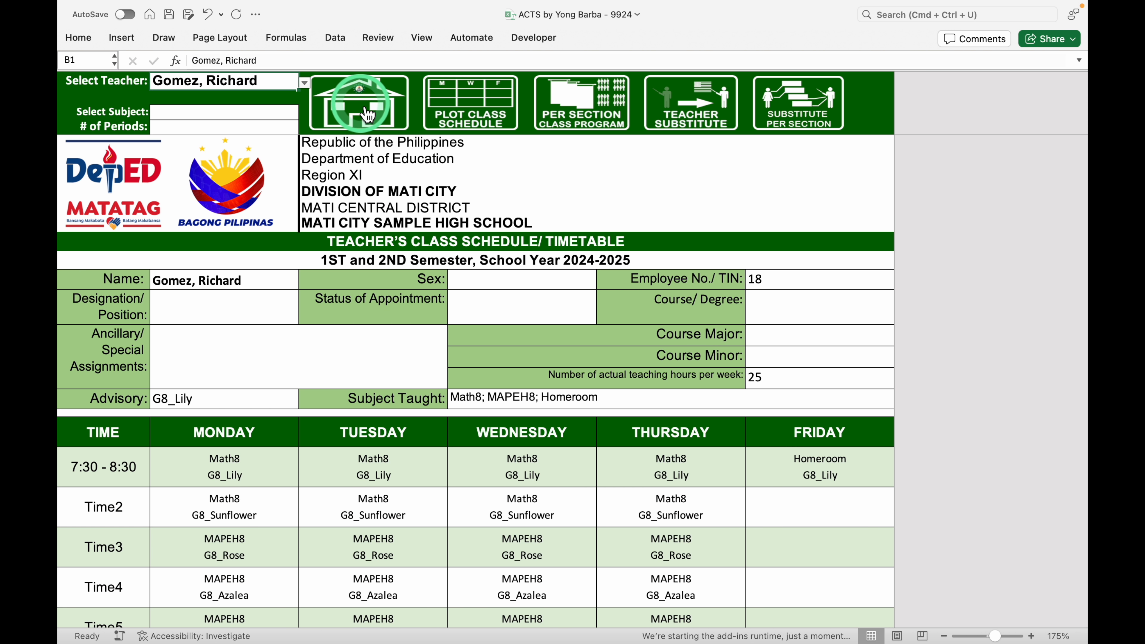
Open the Per Section Class Program from the home page and check the first time slot for G10_Dalton
{"action": "left_click", "coordinate": [375, 117]}
{"action": "left_click", "coordinate": [917, 272]}
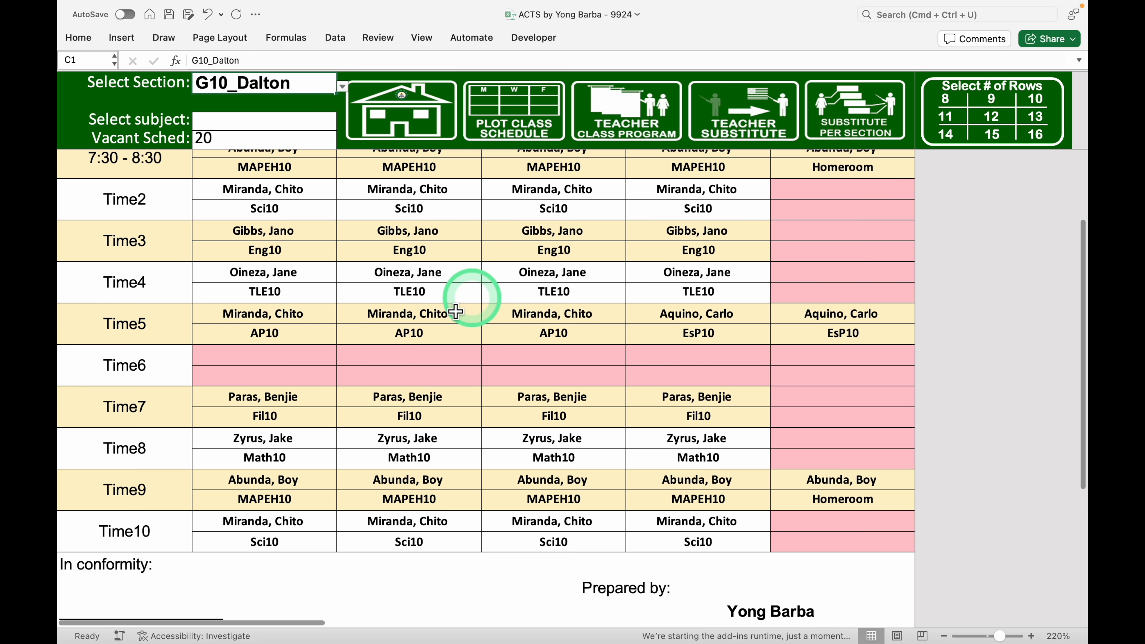
{"action": "scroll", "coordinate": [335, 364], "scroll_direction": "up", "scroll_amount": 5}
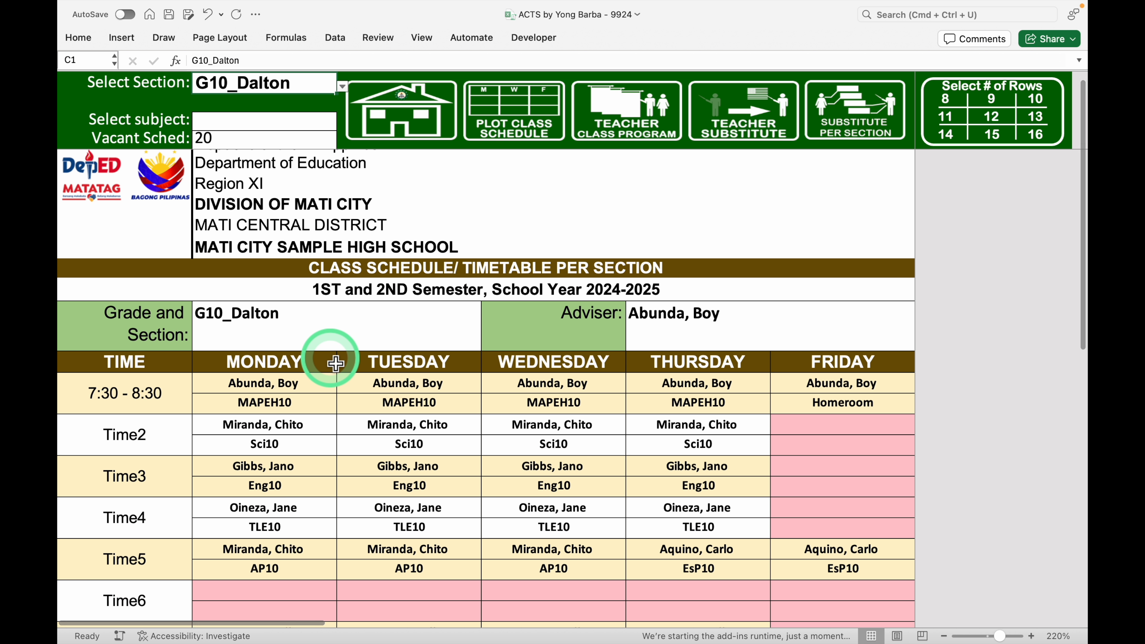
{"action": "scroll", "coordinate": [336, 364], "scroll_direction": "down", "scroll_amount": 3}
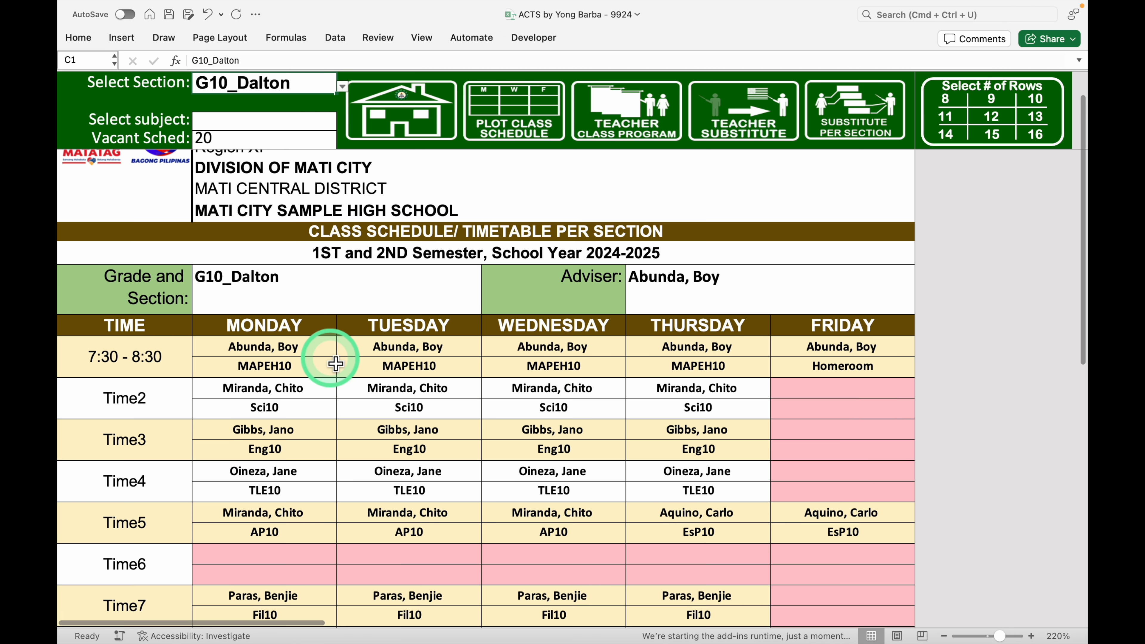
Select section G10_Einstein in the Per Section Class Program and review its weekly timetable
{"action": "left_click", "coordinate": [342, 86]}
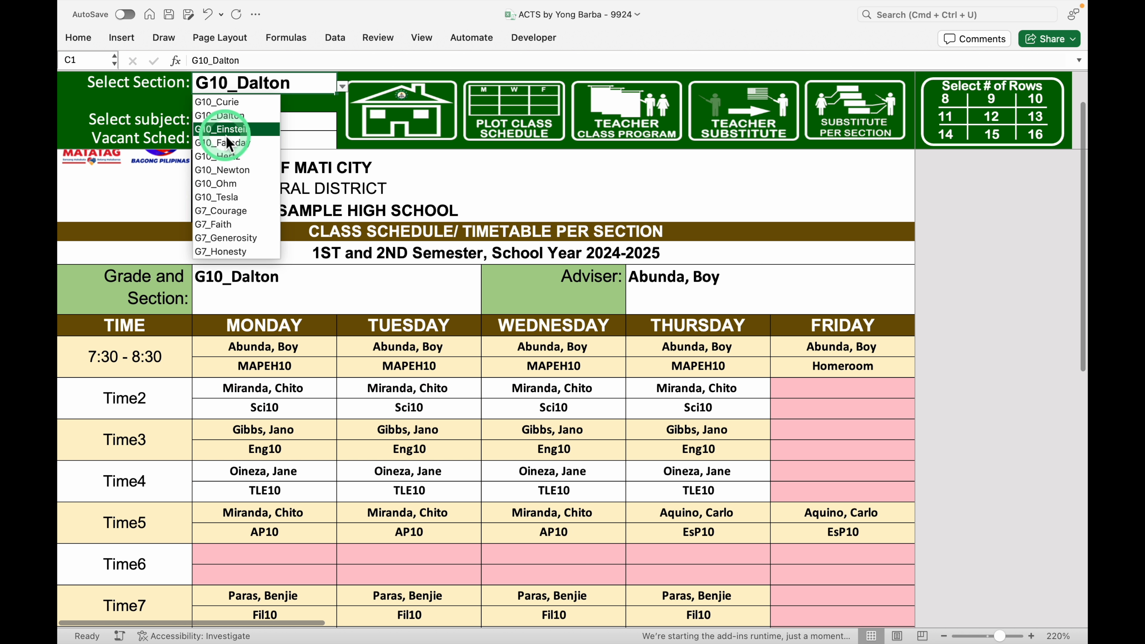
{"action": "left_click", "coordinate": [227, 131]}
{"action": "scroll", "coordinate": [308, 334], "scroll_direction": "down", "scroll_amount": 5}
{"action": "scroll", "coordinate": [308, 334], "scroll_direction": "down", "scroll_amount": 8}
{"action": "scroll", "coordinate": [308, 334], "scroll_direction": "up", "scroll_amount": 3}
{"action": "scroll", "coordinate": [309, 334], "scroll_direction": "up", "scroll_amount": 2}
{"action": "scroll", "coordinate": [370, 567], "scroll_direction": "down", "scroll_amount": 3}
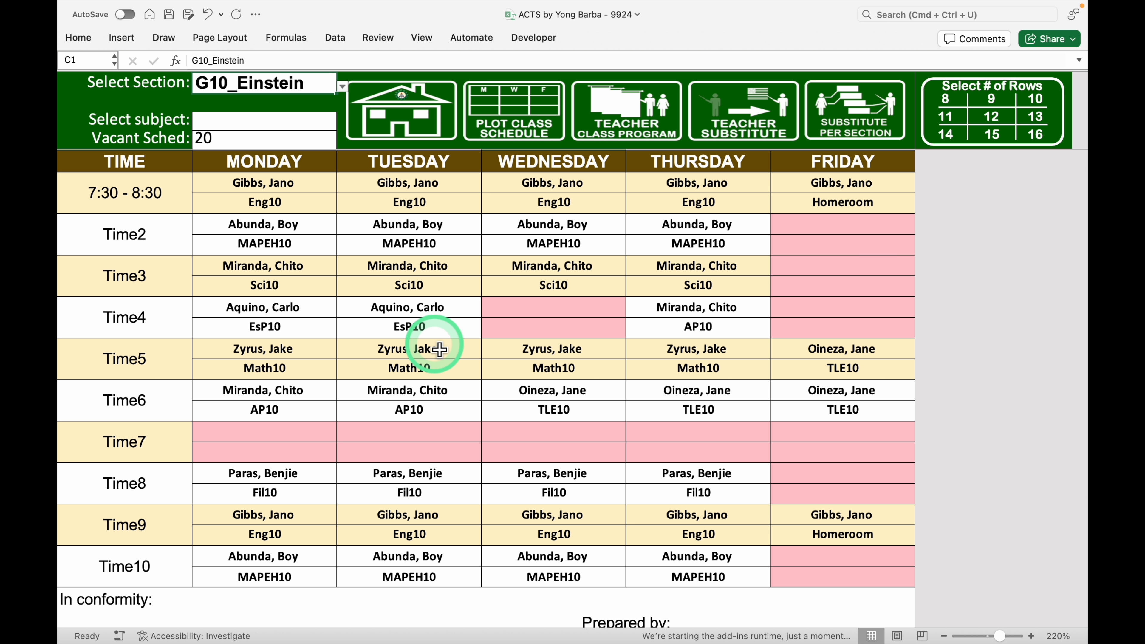
{"action": "scroll", "coordinate": [440, 349], "scroll_direction": "down", "scroll_amount": 2}
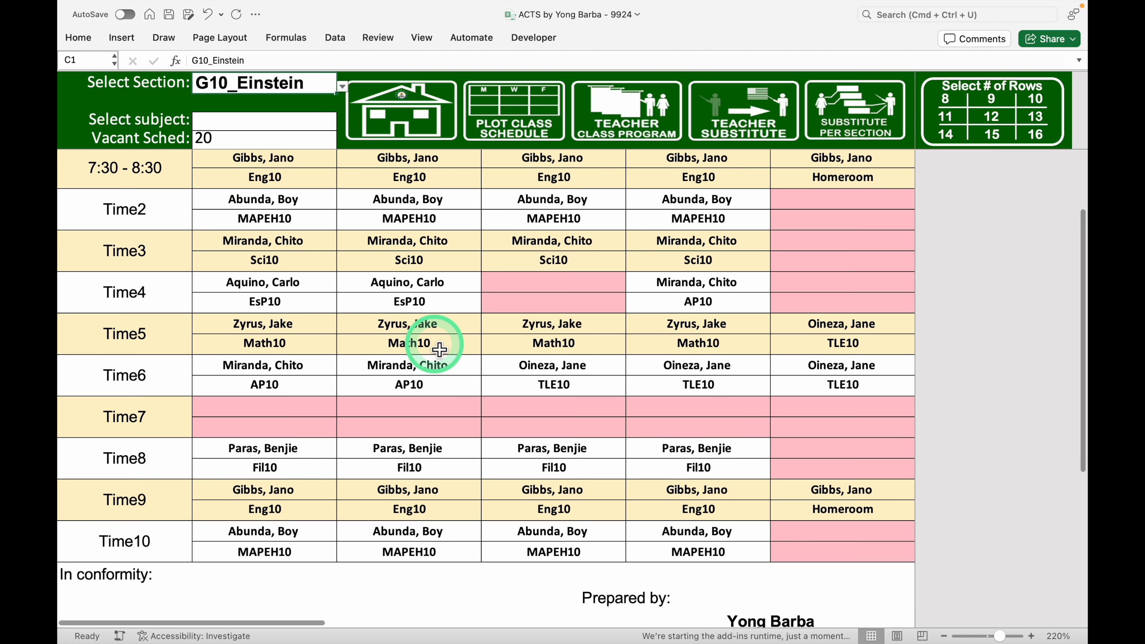
{"action": "scroll", "coordinate": [439, 349], "scroll_direction": "down", "scroll_amount": 1}
{"action": "scroll", "coordinate": [440, 348], "scroll_direction": "down", "scroll_amount": 2}
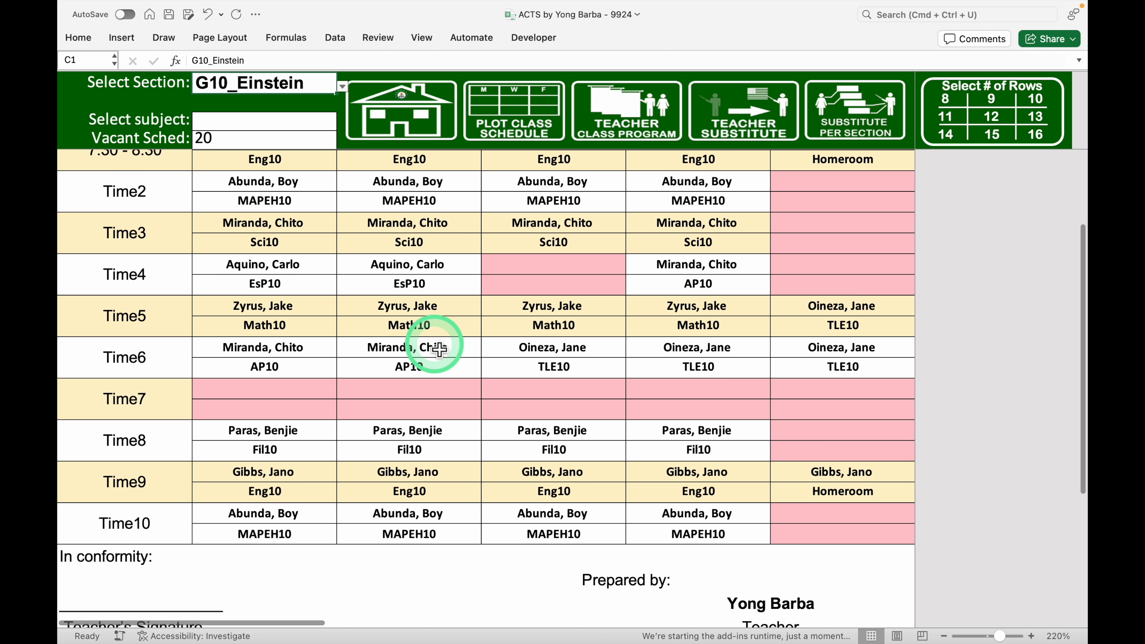
{"action": "scroll", "coordinate": [440, 349], "scroll_direction": "down", "scroll_amount": 1}
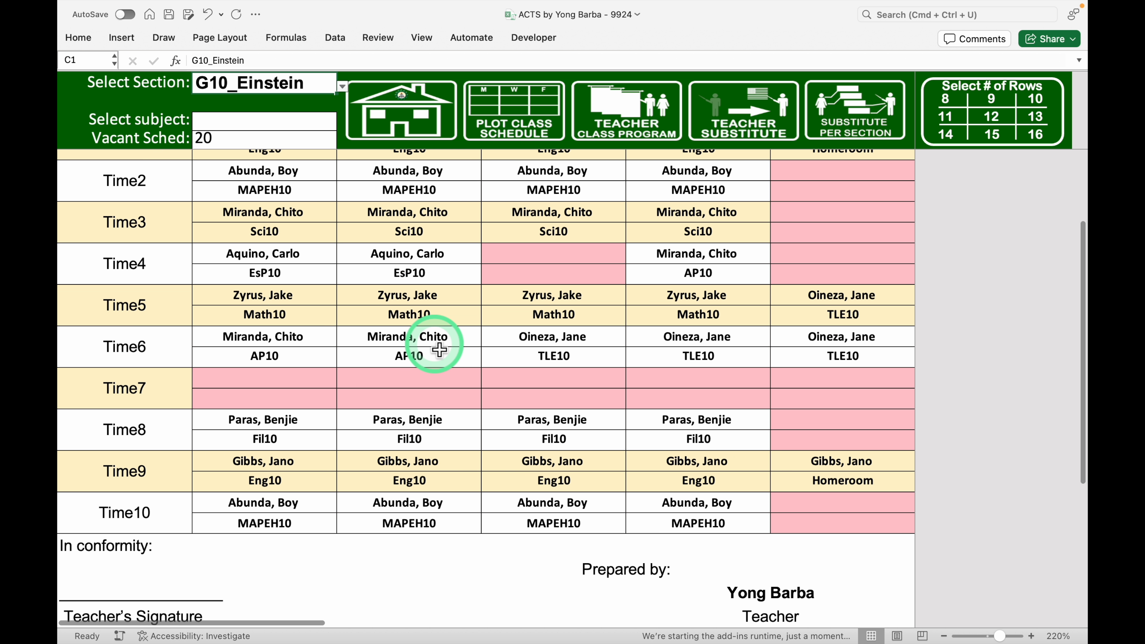
Return to the home page and open the Teachers' Information sheet
{"action": "left_click", "coordinate": [417, 114]}
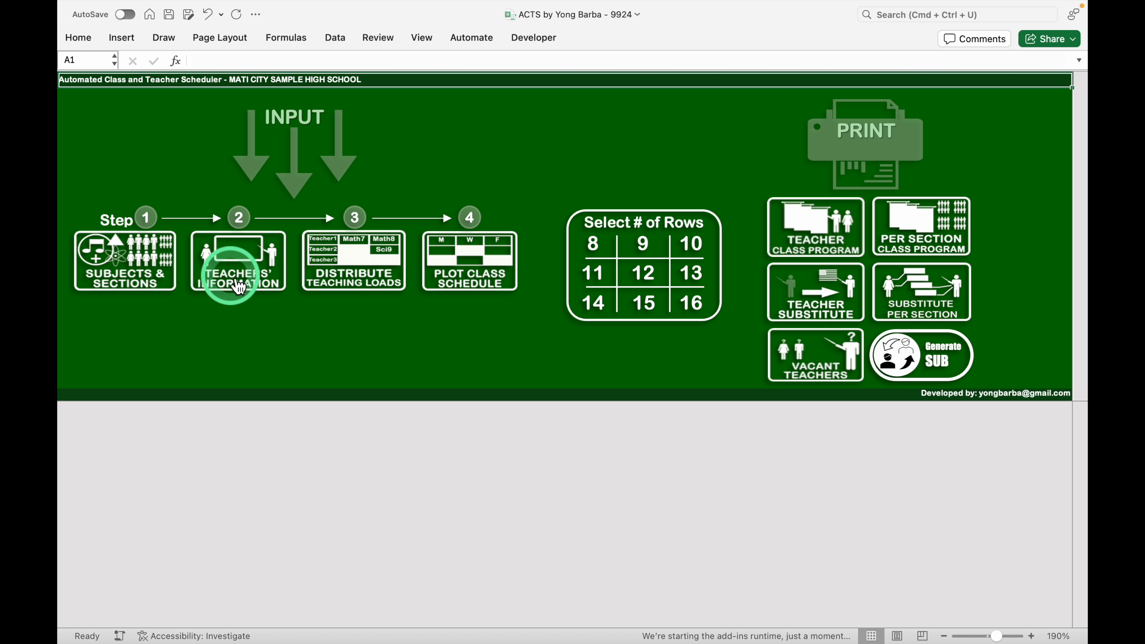
{"action": "left_click", "coordinate": [243, 277]}
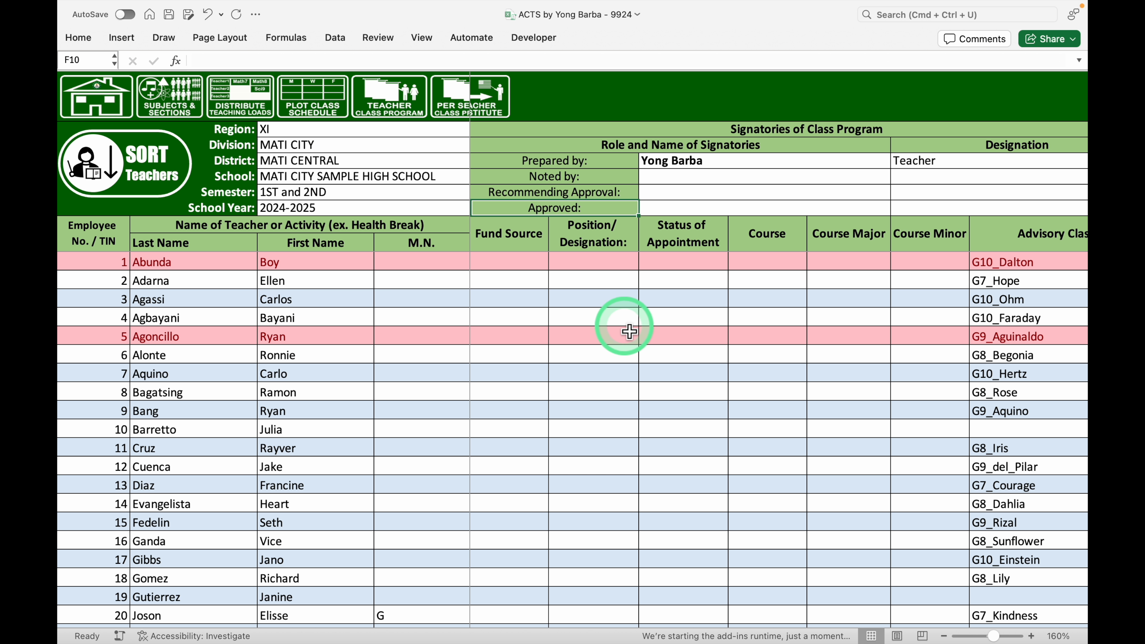
Review the advisory classes, substitute groups, ancillary assignments, distributed teaching loads and teaching hours in the Teachers' Information sheet
{"action": "scroll", "coordinate": [626, 330], "scroll_direction": "right", "scroll_amount": 10}
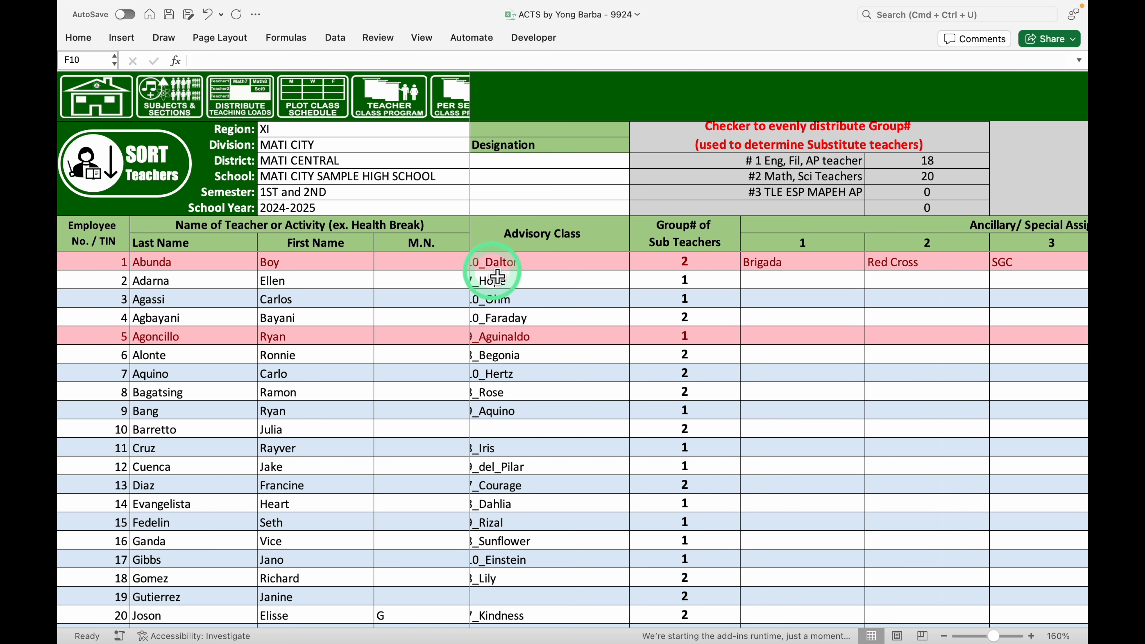
{"action": "scroll", "coordinate": [766, 307], "scroll_direction": "right", "scroll_amount": 10}
{"action": "scroll", "coordinate": [767, 307], "scroll_direction": "right", "scroll_amount": 3}
{"action": "scroll", "coordinate": [738, 303], "scroll_direction": "right", "scroll_amount": 5}
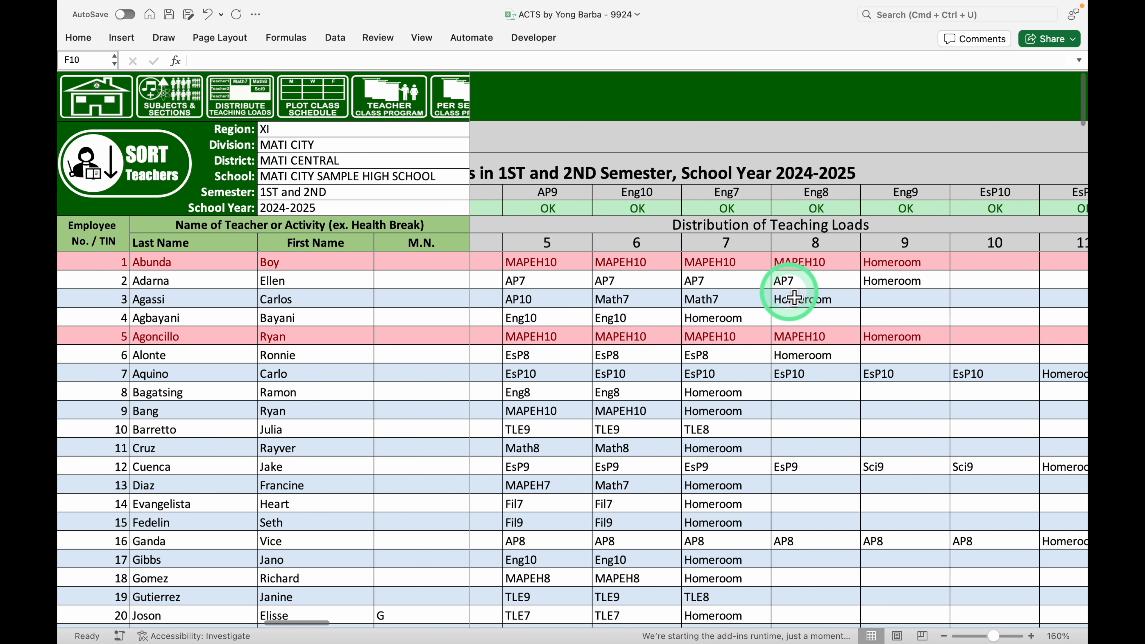
{"action": "scroll", "coordinate": [794, 297], "scroll_direction": "right", "scroll_amount": 8}
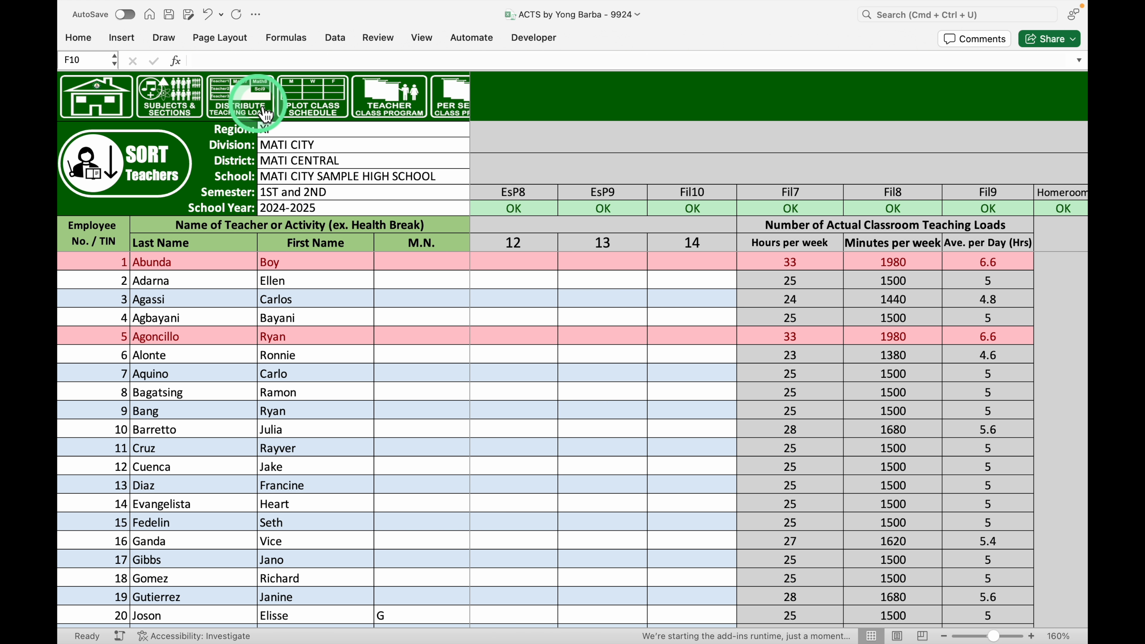
Open the Teacher Class Program and select the G10_Dalton adviser to view that teacher's details and timetable
{"action": "left_click", "coordinate": [390, 110]}
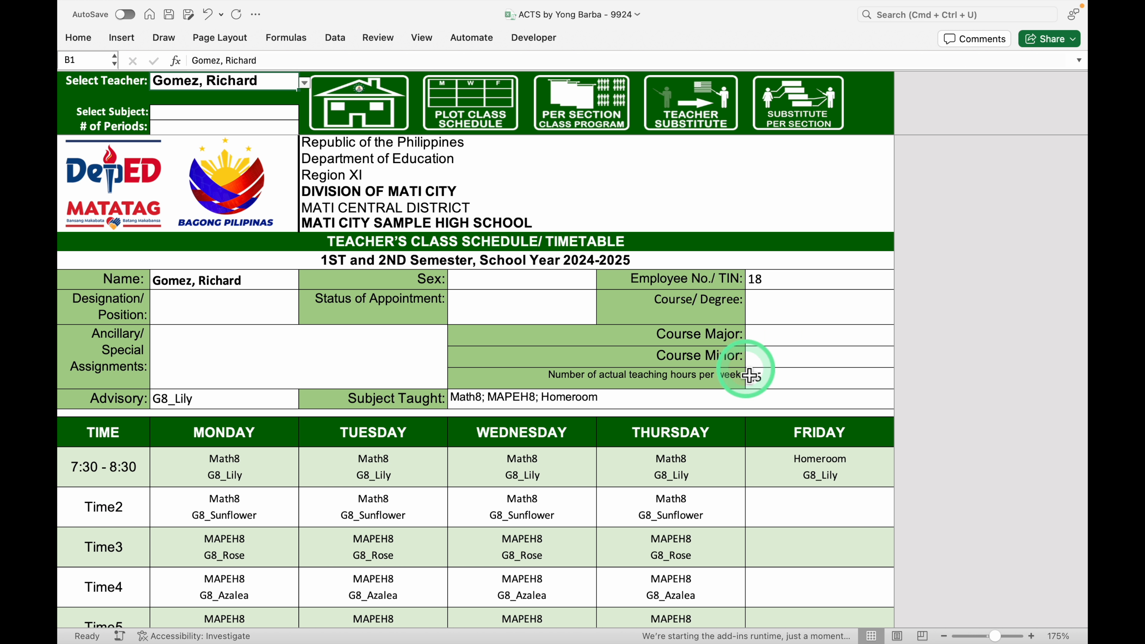
{"action": "left_click", "coordinate": [305, 83]}
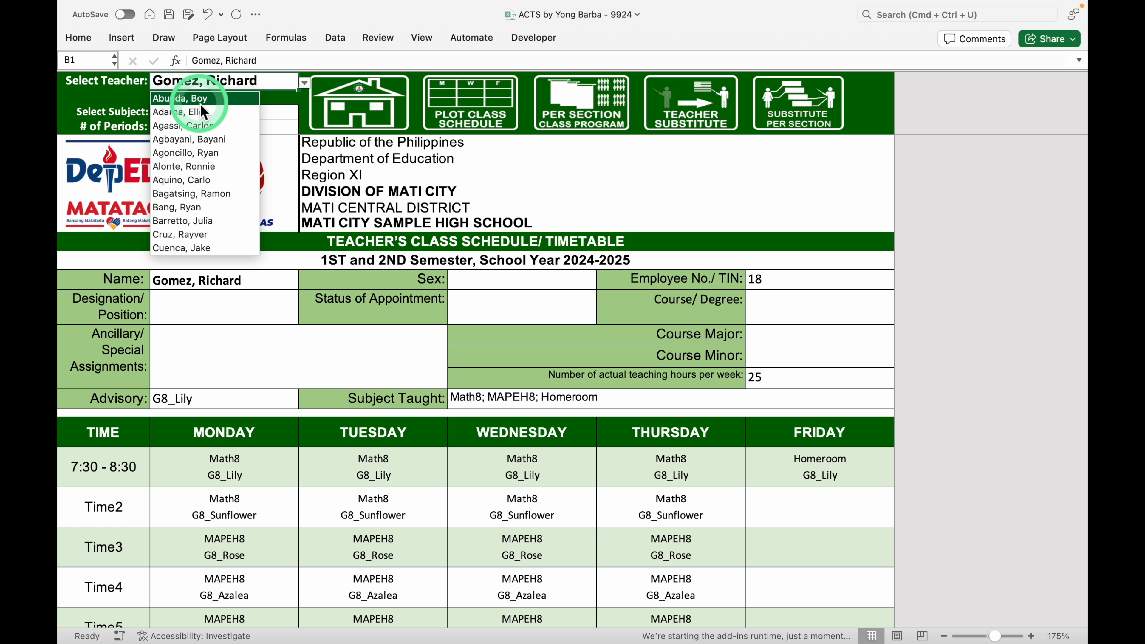
{"action": "left_click", "coordinate": [194, 96]}
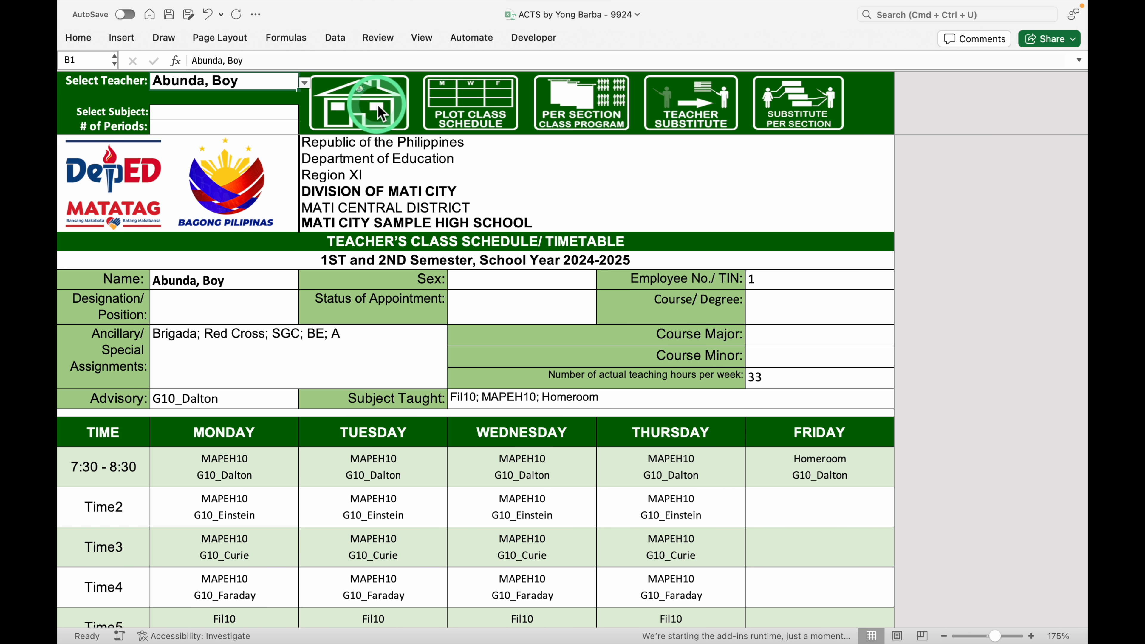
Go through the home page and Teachers' Information to the Plot Class Schedule sheet and enlarge its view to 270%
{"action": "left_click", "coordinate": [381, 113]}
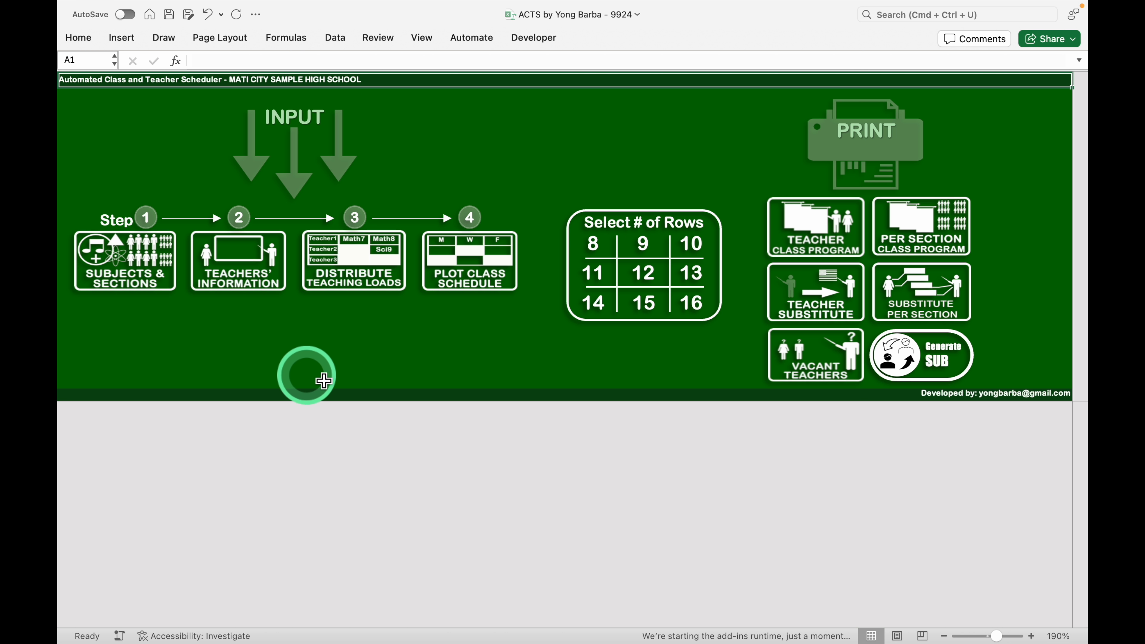
{"action": "left_click", "coordinate": [244, 273]}
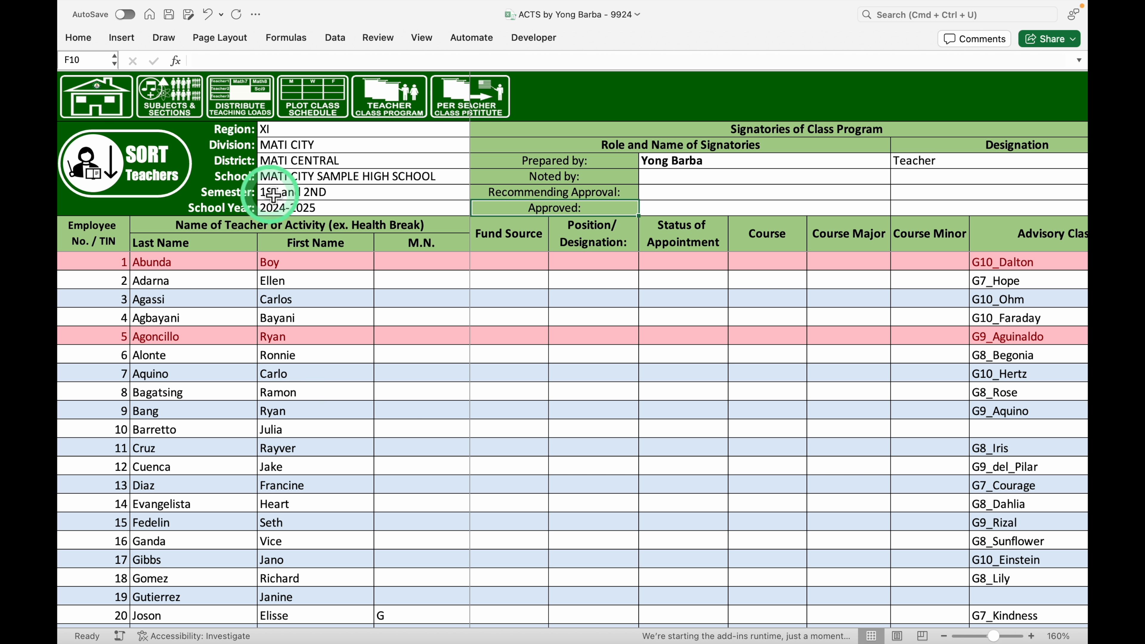
{"action": "left_click", "coordinate": [322, 104]}
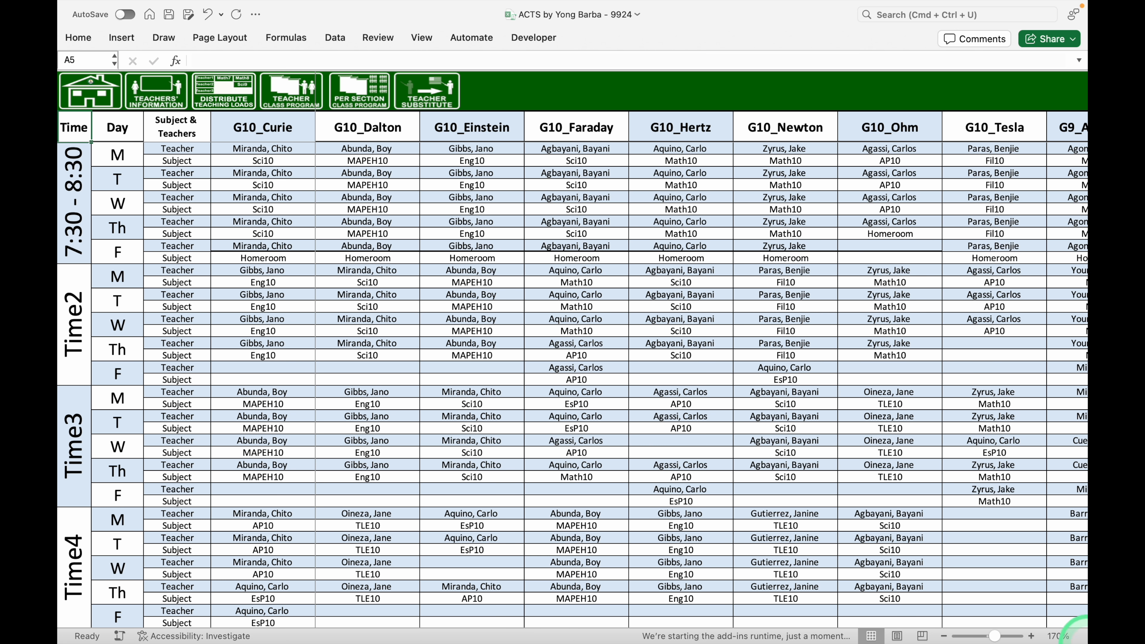
{"action": "left_click", "coordinate": [1033, 637]}
{"action": "left_click", "coordinate": [1033, 636]}
{"action": "left_click", "coordinate": [1033, 637]}
{"action": "left_click", "coordinate": [1032, 636]}
{"action": "left_click", "coordinate": [1033, 636]}
{"action": "left_click", "coordinate": [1033, 637]}
{"action": "left_click", "coordinate": [1032, 636]}
{"action": "left_click", "coordinate": [1031, 636]}
{"action": "left_click", "coordinate": [1032, 636]}
{"action": "left_click", "coordinate": [1032, 636]}
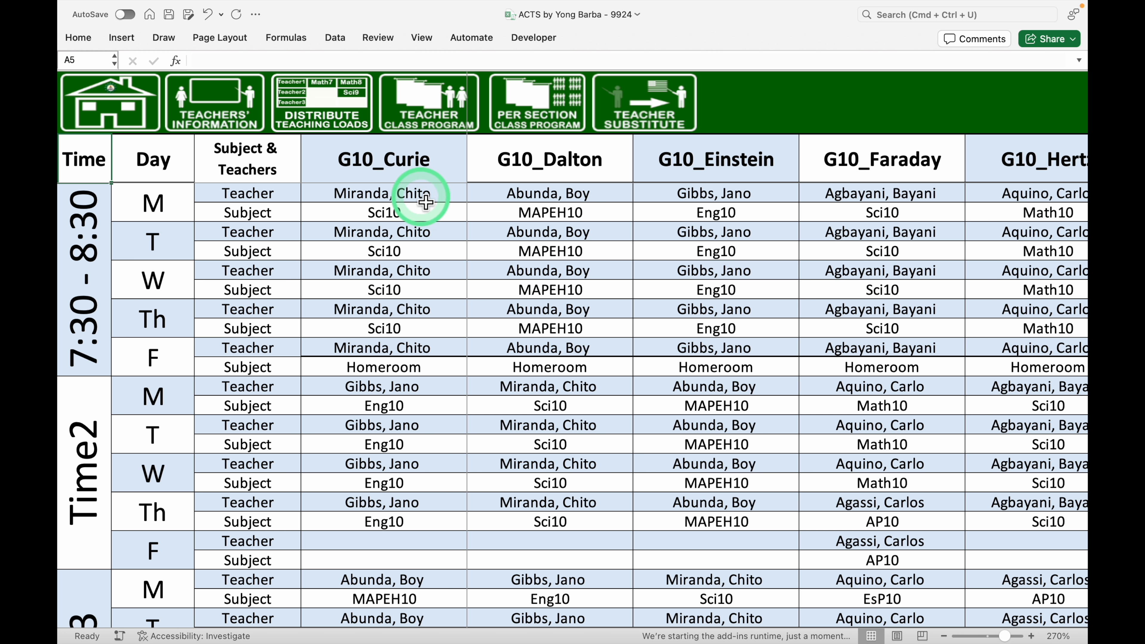
Check the available-teacher choices for the Monday 7:30 - 8:30 slot of G10_Curie and G10_Dalton
{"action": "left_click", "coordinate": [423, 195]}
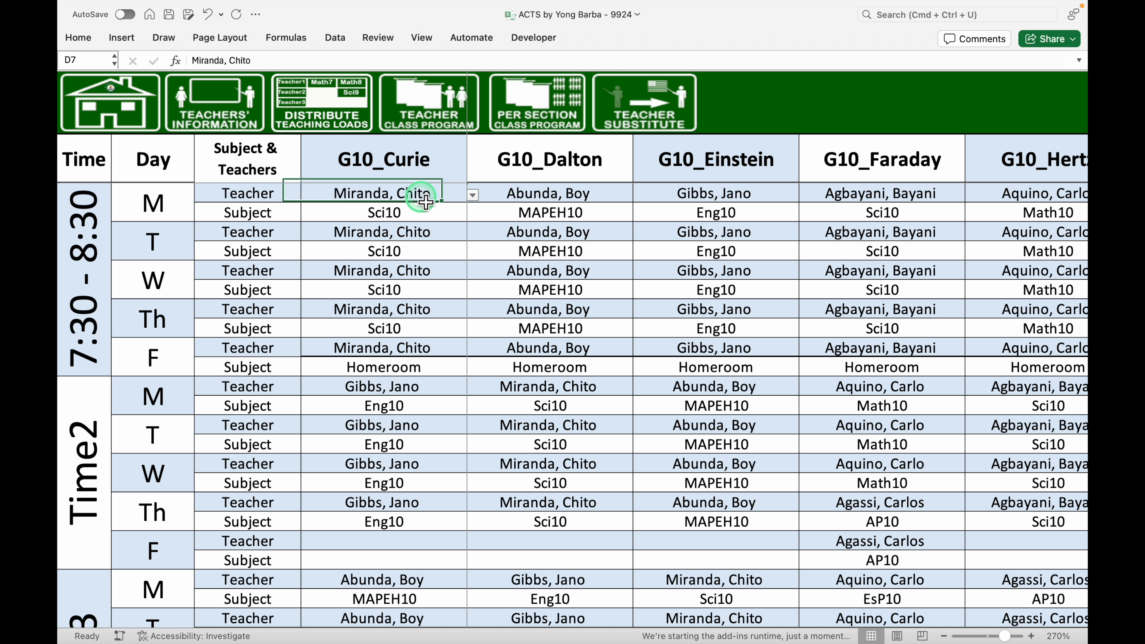
{"action": "left_click", "coordinate": [473, 195]}
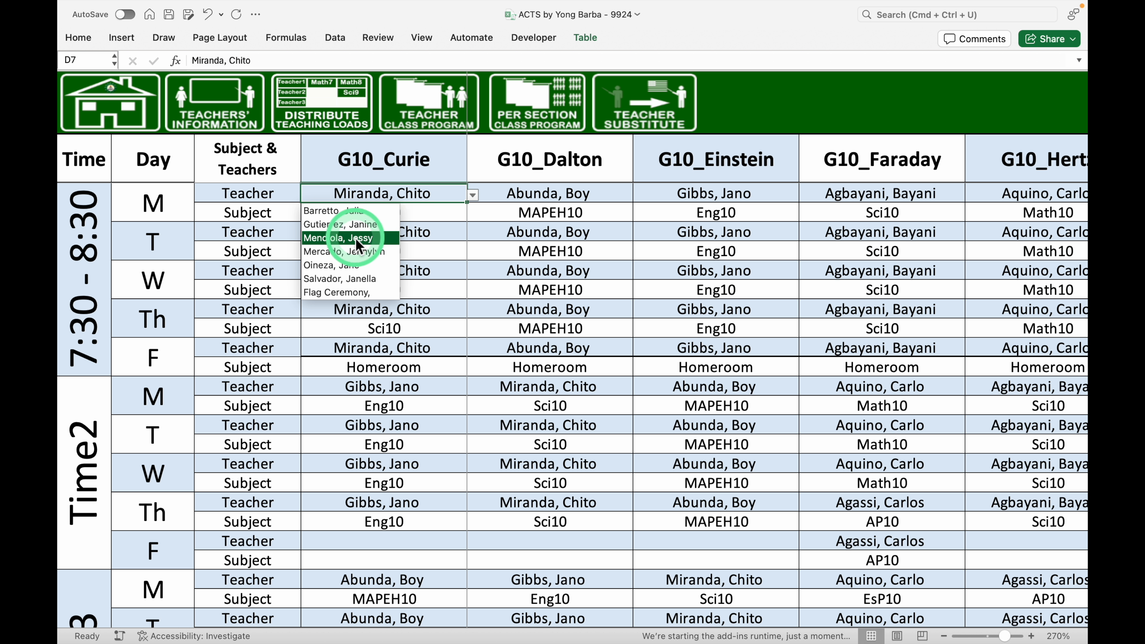
{"action": "left_click", "coordinate": [567, 204]}
{"action": "left_click", "coordinate": [568, 199]}
{"action": "left_click", "coordinate": [639, 195]}
{"action": "left_click", "coordinate": [355, 195]}
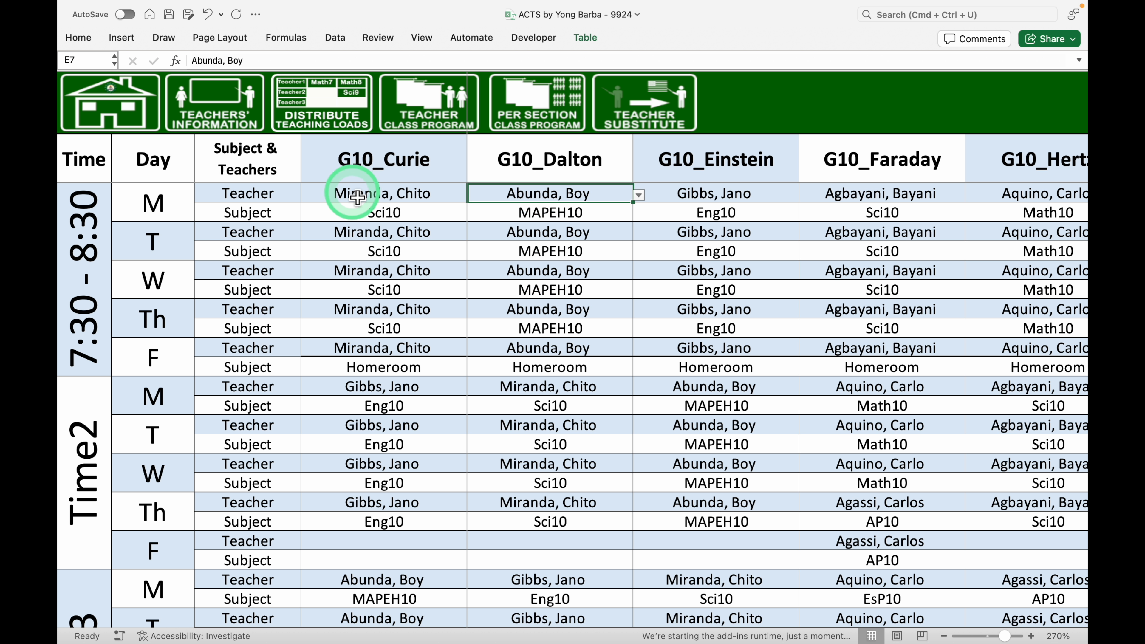
{"action": "left_click", "coordinate": [371, 199]}
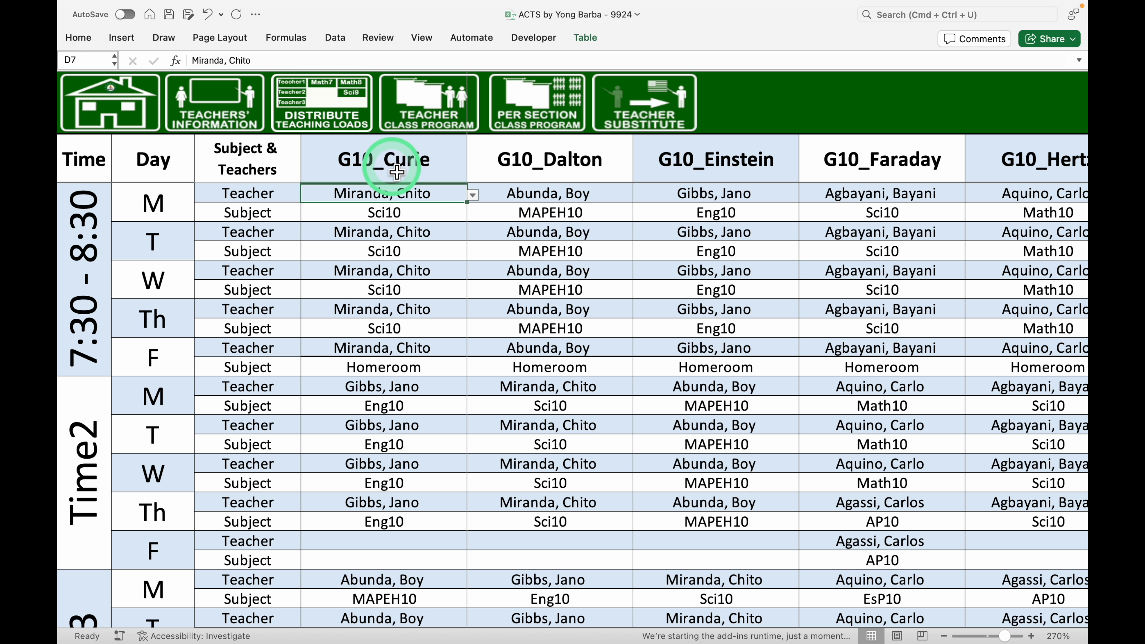
{"action": "left_click", "coordinate": [570, 203]}
{"action": "left_click", "coordinate": [644, 201]}
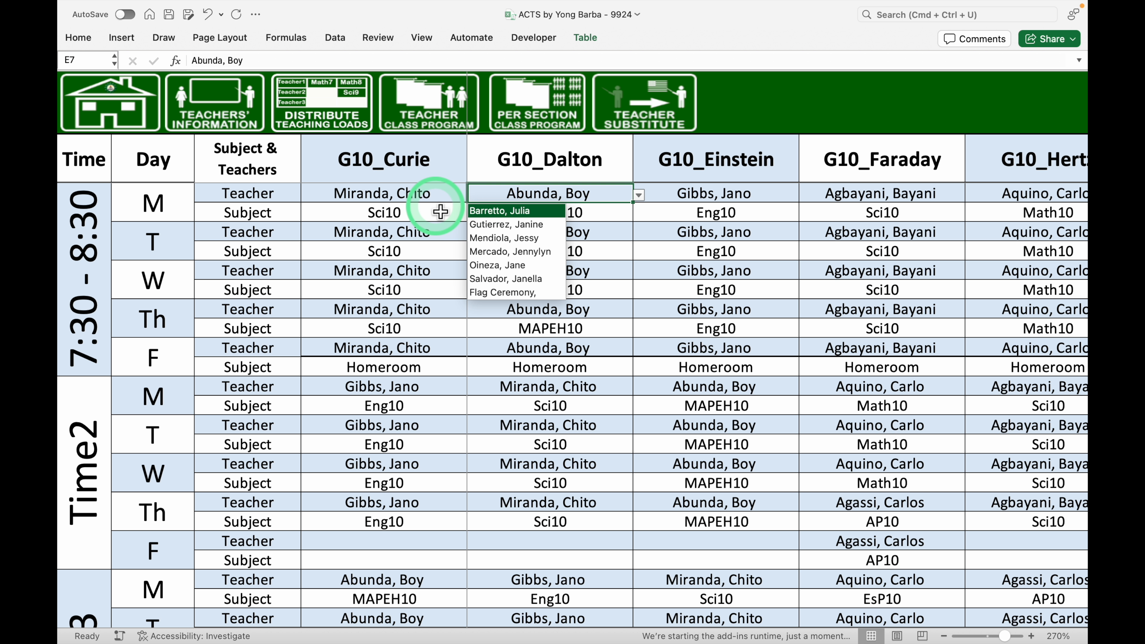
{"action": "left_click", "coordinate": [409, 201]}
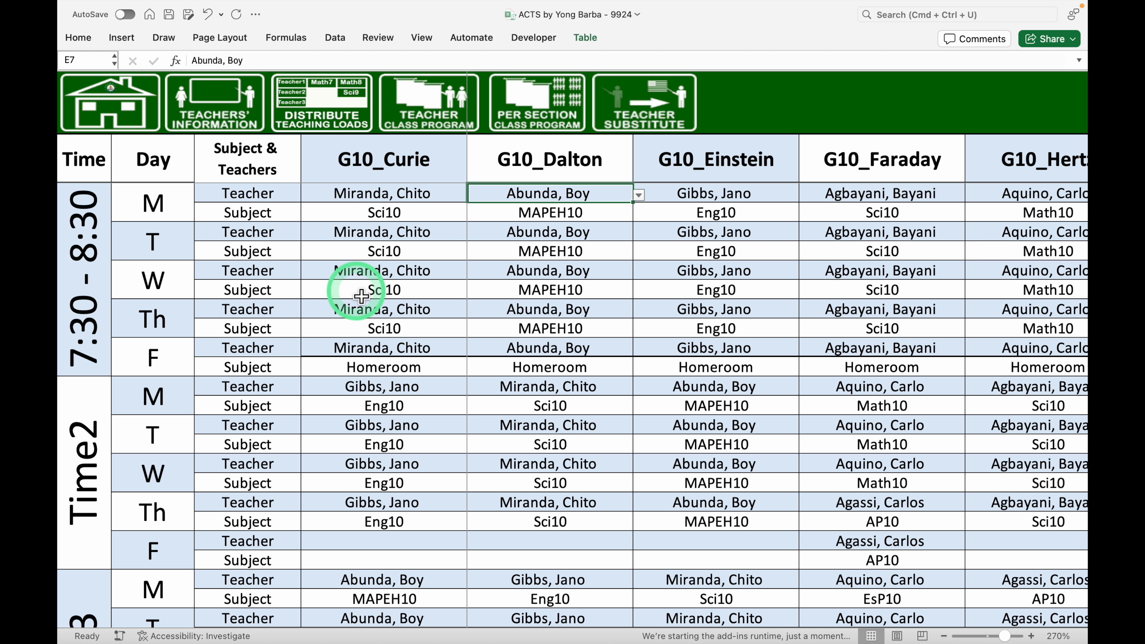
Try copying G10_Curie's Monday 7:30 - 8:30 teacher and Sci10 subject into the same G10_Dalton slot, and undo the paste
{"action": "left_click_drag", "start_coordinate": [422, 193], "coordinate": [401, 223]}
{"action": "key", "text": "super+c"}
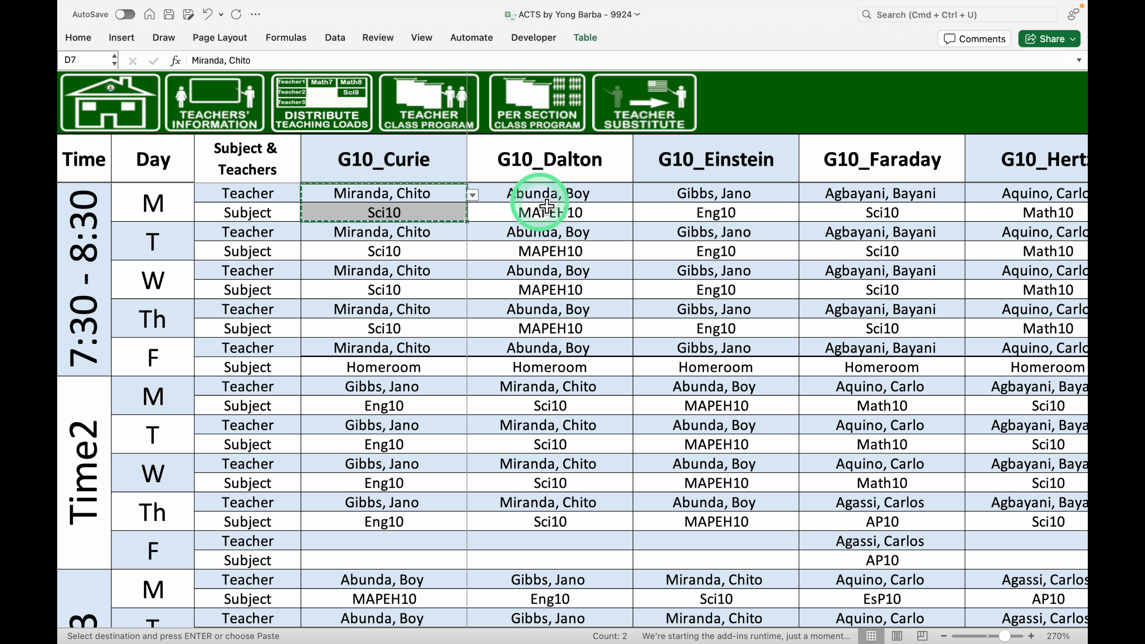
{"action": "left_click", "coordinate": [562, 198]}
{"action": "key", "text": "super+v"}
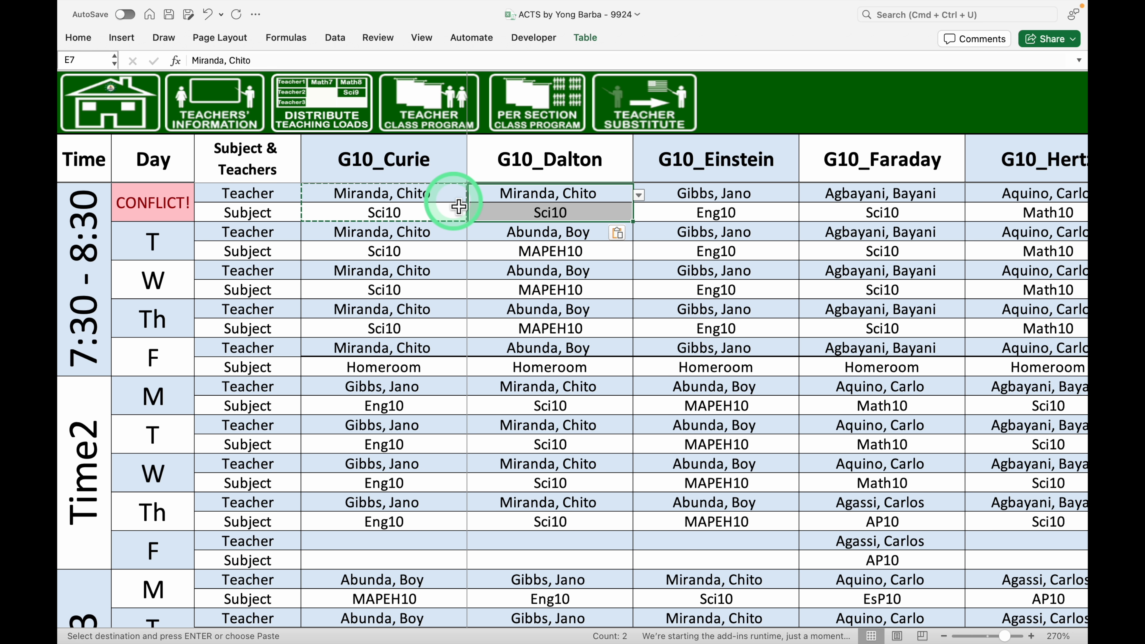
{"action": "key", "text": "super+z"}
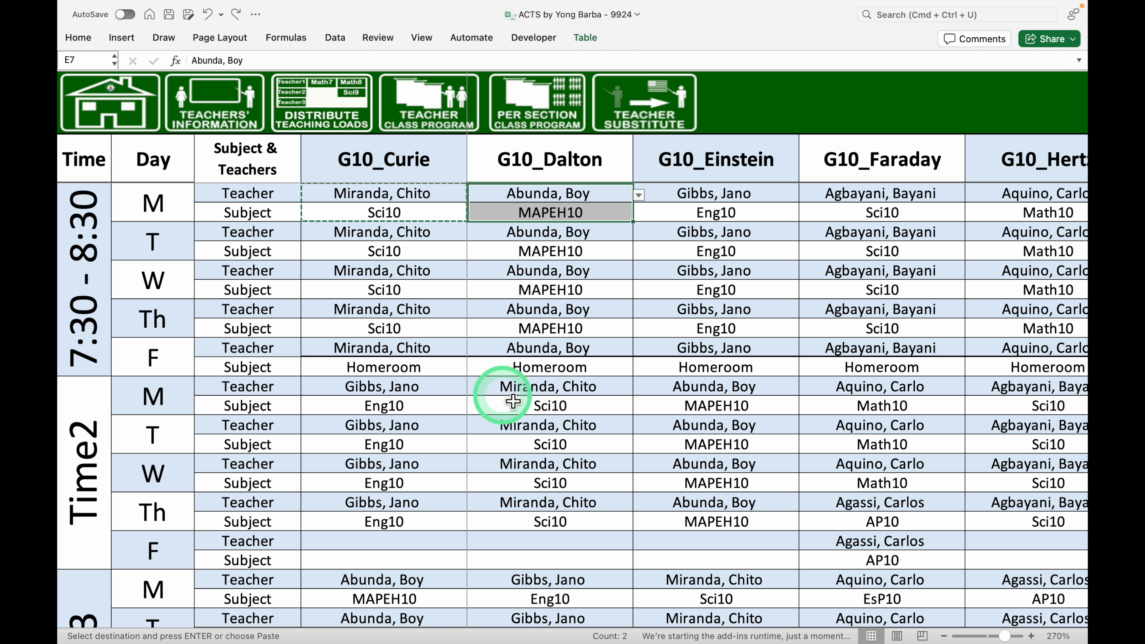
Open Teachers' Information from the home page and add the activity Health Break in the row below Flag Ceremony
{"action": "left_click", "coordinate": [112, 102]}
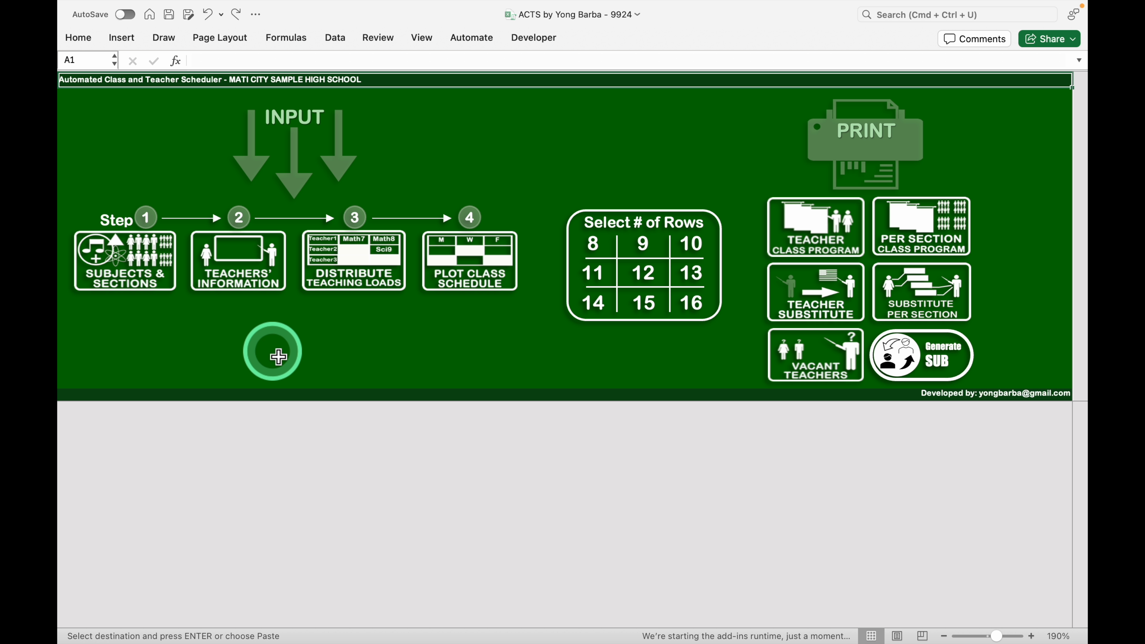
{"action": "left_click", "coordinate": [242, 273]}
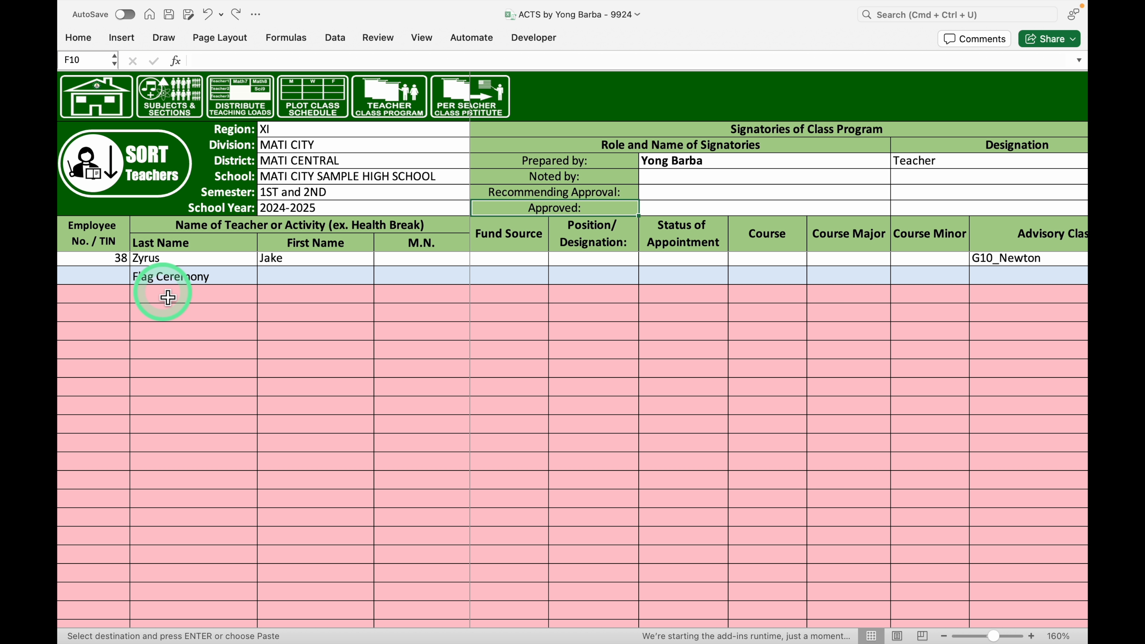
{"action": "left_click", "coordinate": [169, 282]}
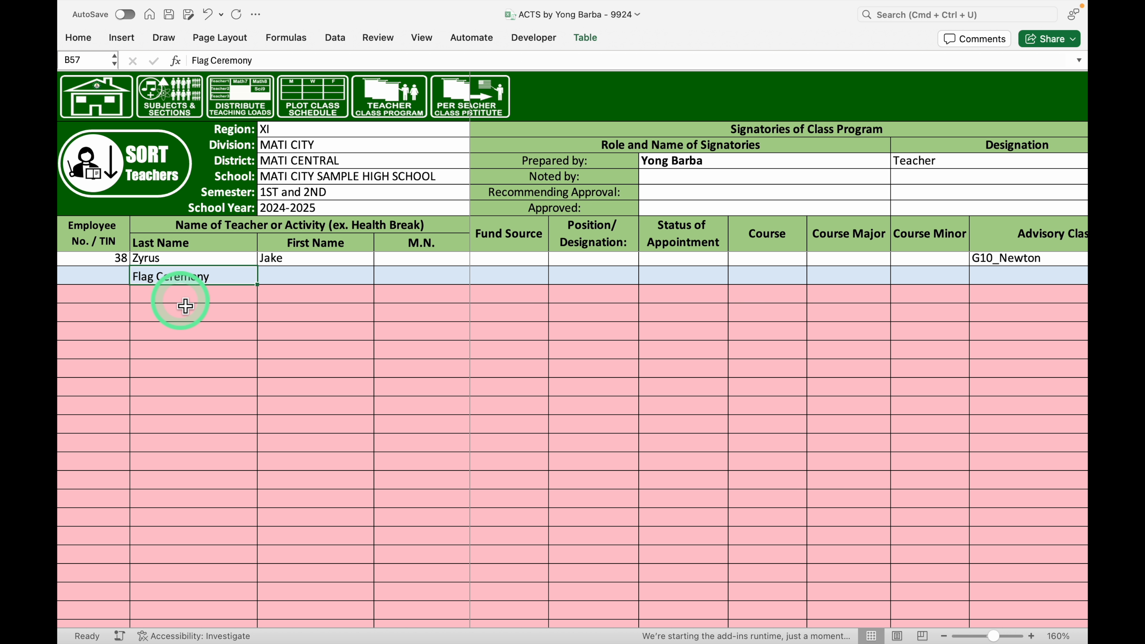
{"action": "scroll", "coordinate": [207, 297], "scroll_direction": "up", "scroll_amount": 2}
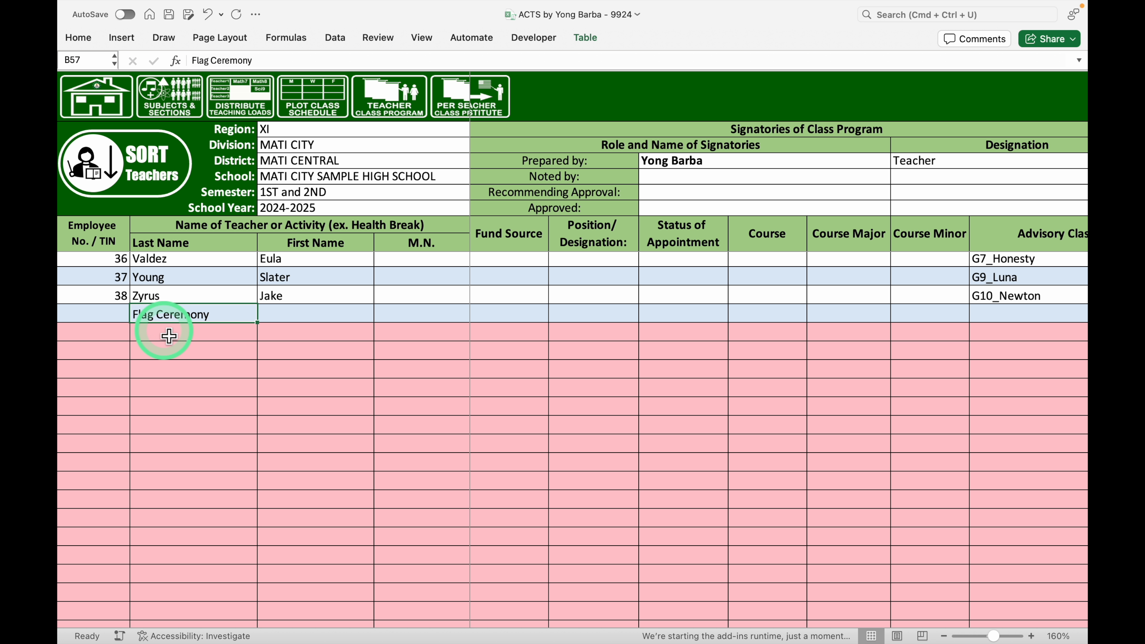
{"action": "left_click", "coordinate": [169, 336]}
{"action": "type", "text": "Health Break"}
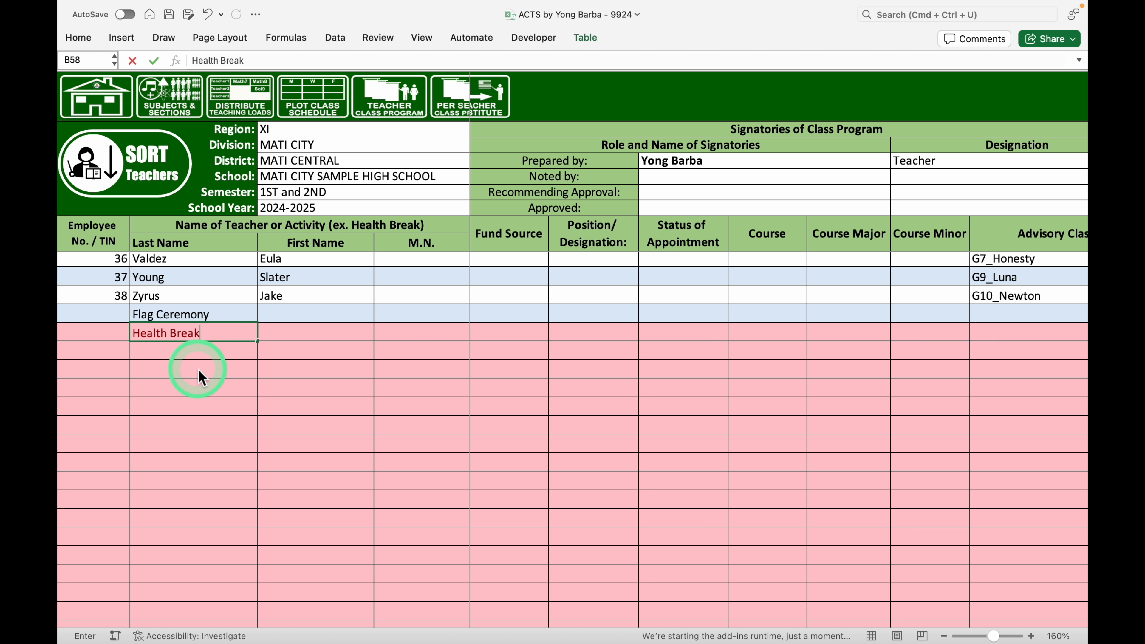
{"action": "left_click", "coordinate": [216, 353]}
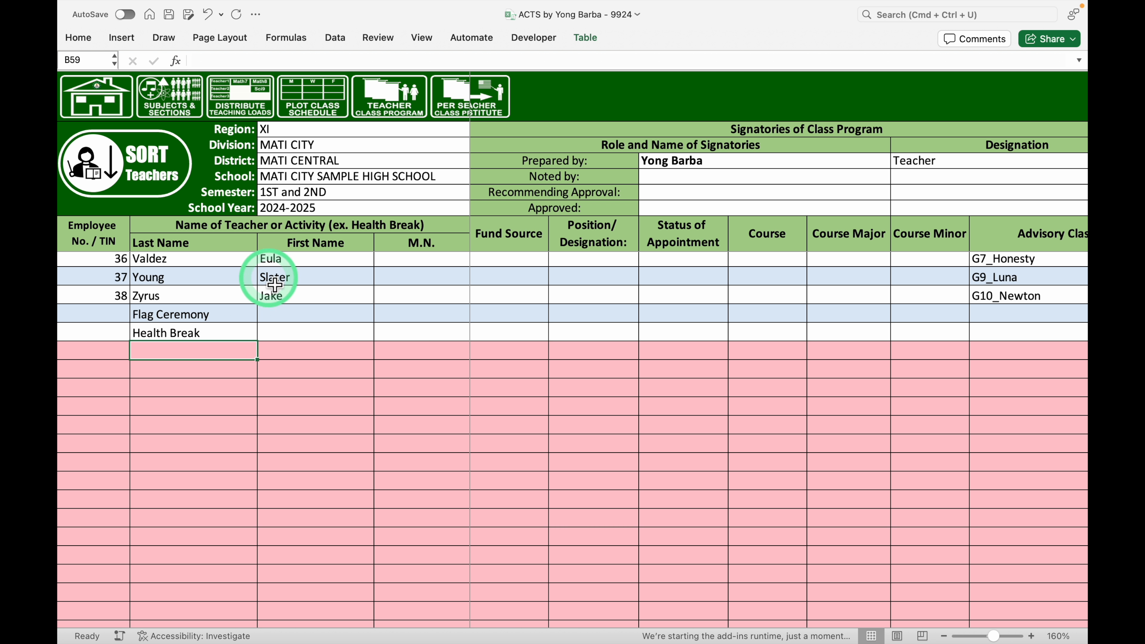
Open the Plot Class Schedule sheet and set the Time2 label to 8:30 - 8:40
{"action": "left_click", "coordinate": [322, 114]}
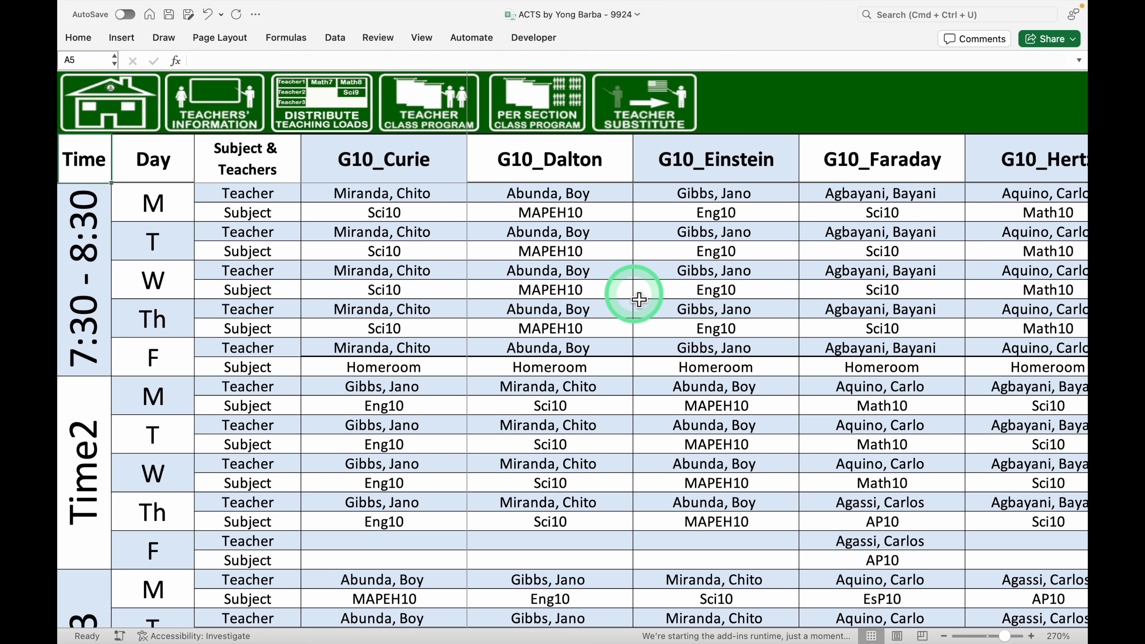
{"action": "scroll", "coordinate": [348, 463], "scroll_direction": "down", "scroll_amount": 5}
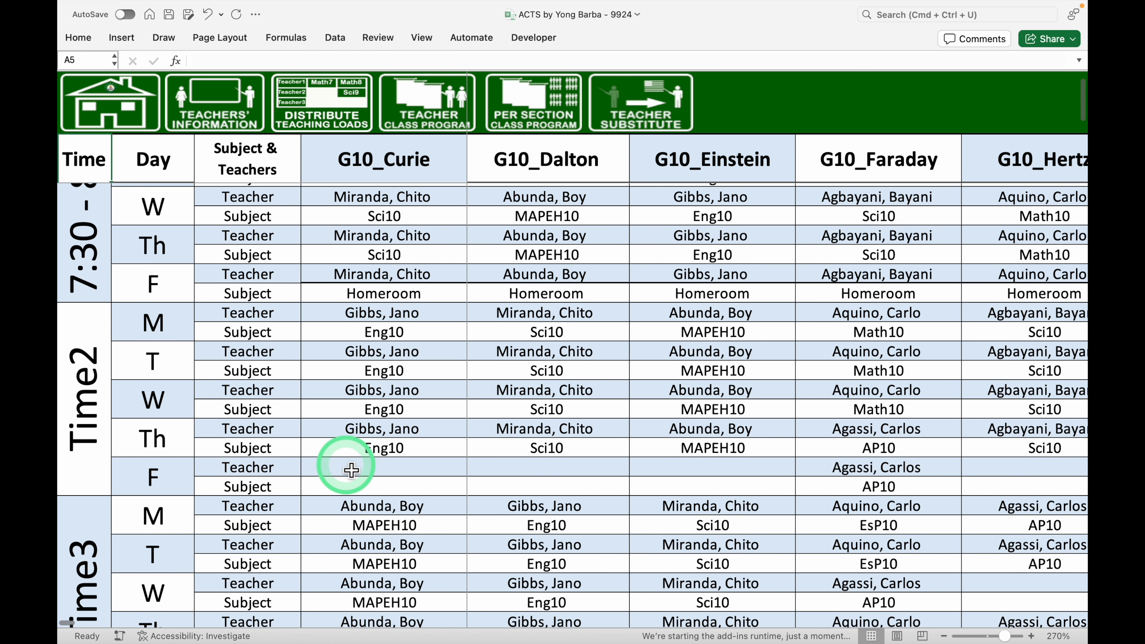
{"action": "scroll", "coordinate": [112, 501], "scroll_direction": "up", "scroll_amount": 3}
{"action": "left_click", "coordinate": [112, 501]}
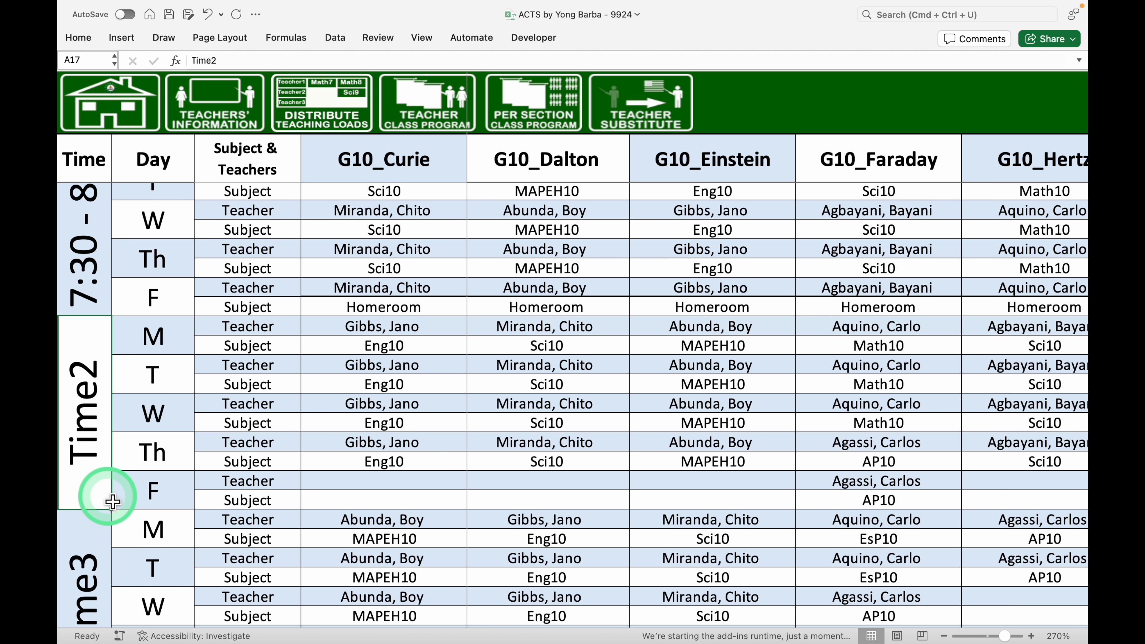
{"action": "type", "text": "8"}
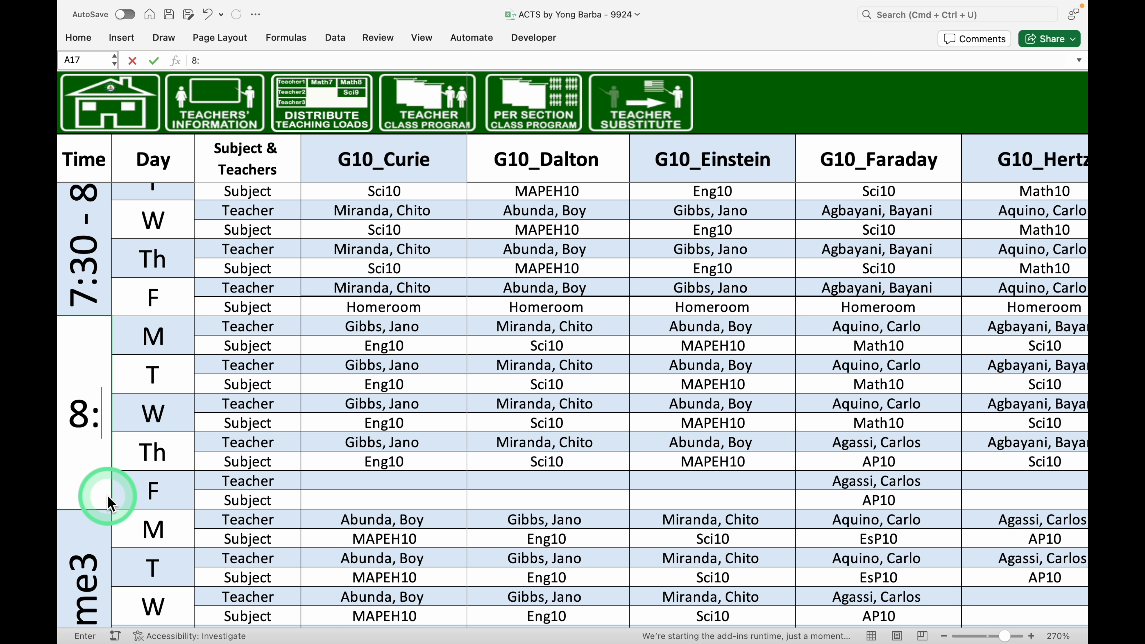
{"action": "type", "text": ":30 -"}
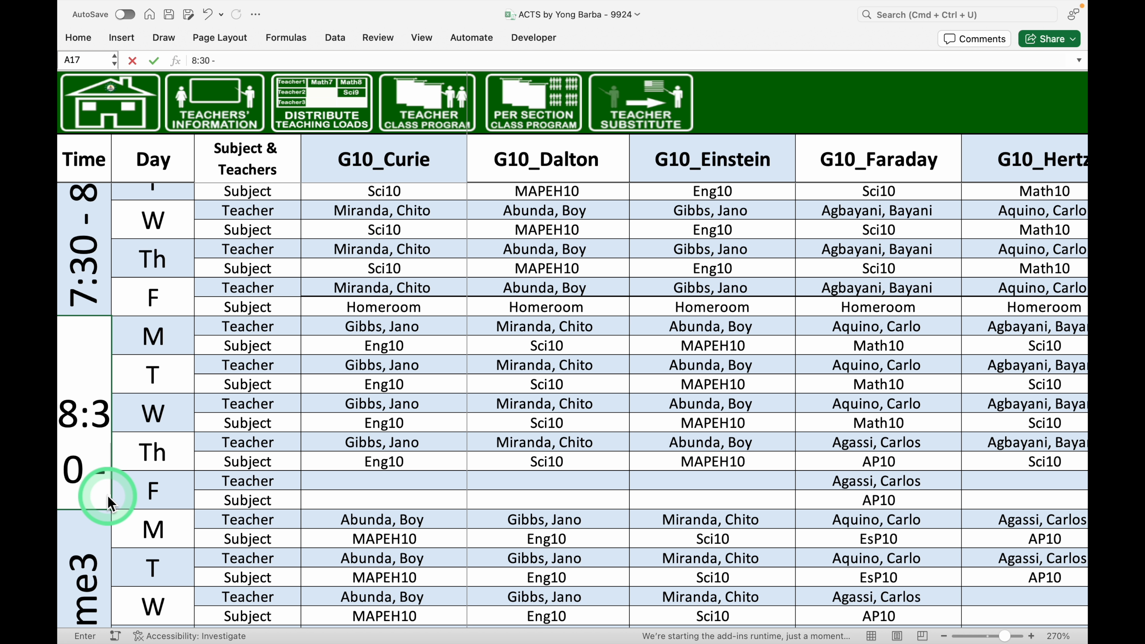
{"action": "type", "text": " *40"}
{"action": "key", "text": "BackSpace"}
{"action": "key", "text": "BackSpace"}
{"action": "key", "text": "BackSpace"}
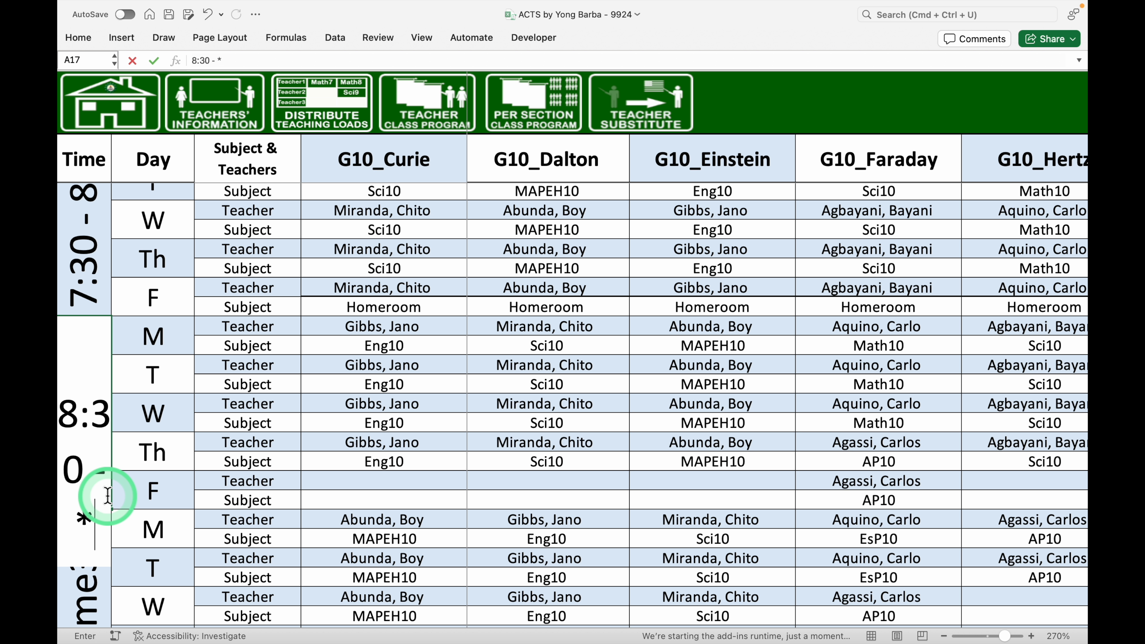
{"action": "type", "text": "8:40"}
{"action": "key", "text": "Return"}
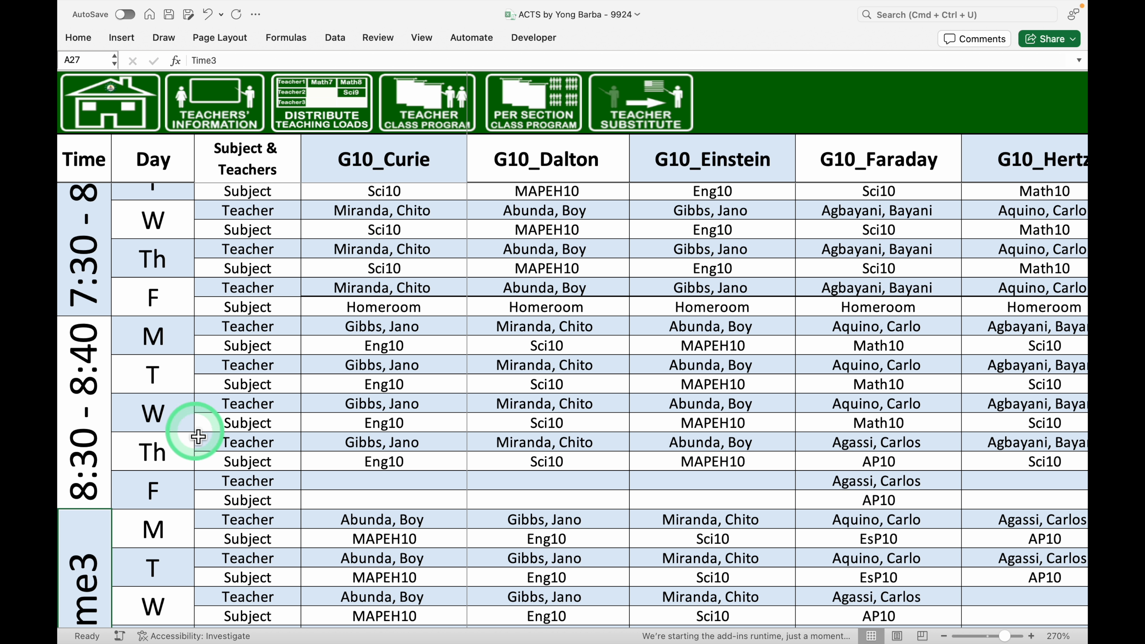
Assign Health Break as the teacher entry for G10_Curie's Friday 8:30 - 8:40 slot
{"action": "left_click", "coordinate": [446, 483]}
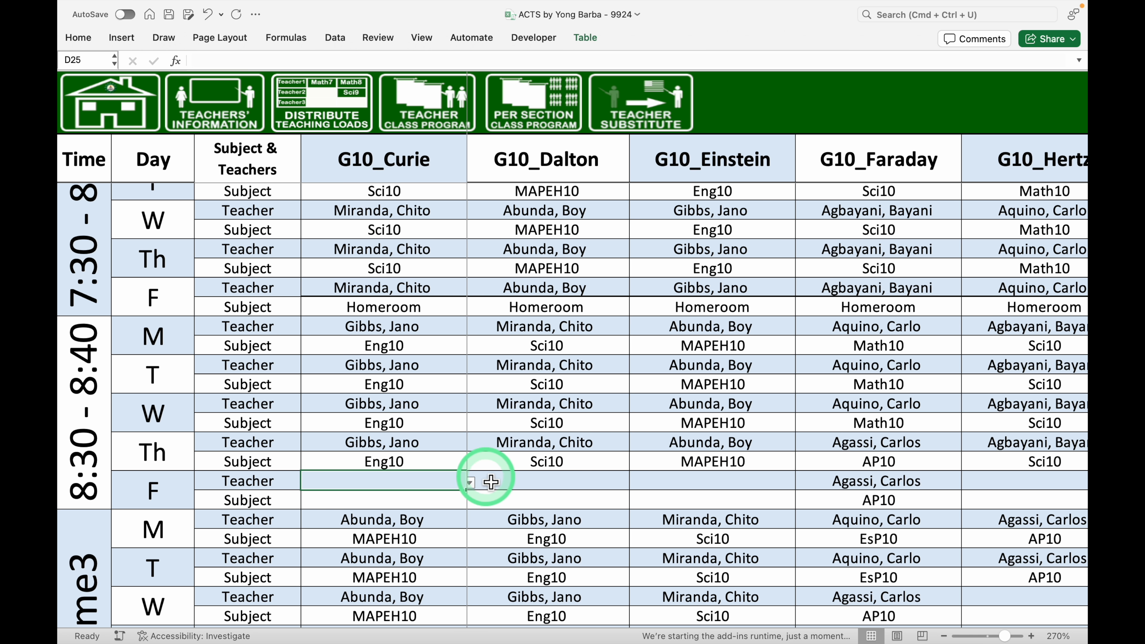
{"action": "left_click", "coordinate": [471, 484]}
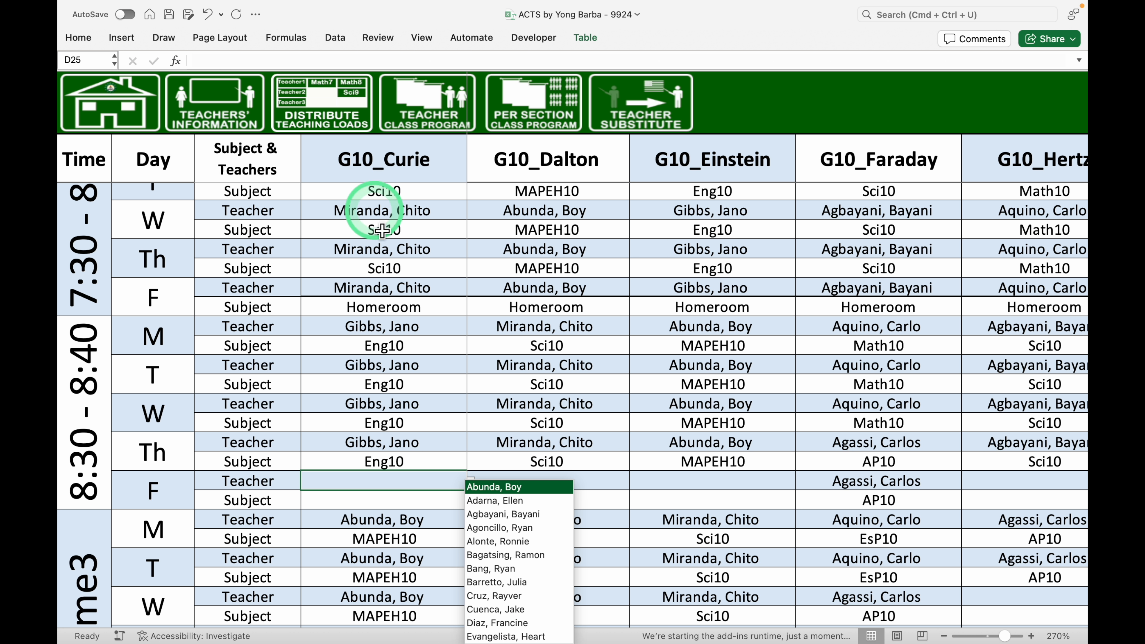
{"action": "scroll", "coordinate": [523, 549], "scroll_direction": "down", "scroll_amount": 10}
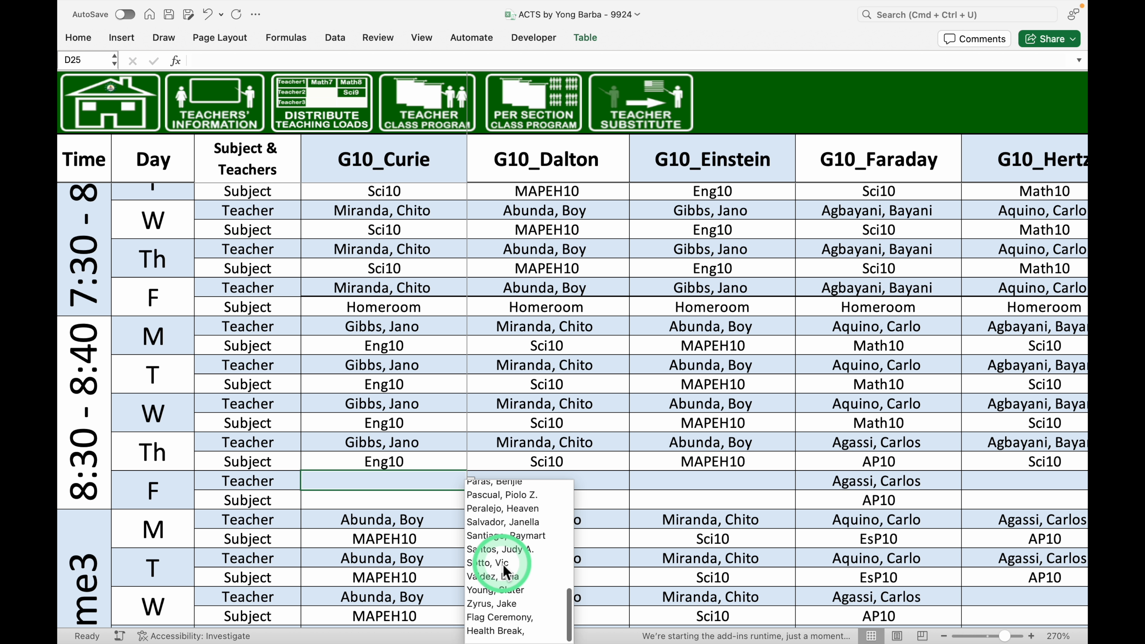
{"action": "left_click", "coordinate": [496, 636]}
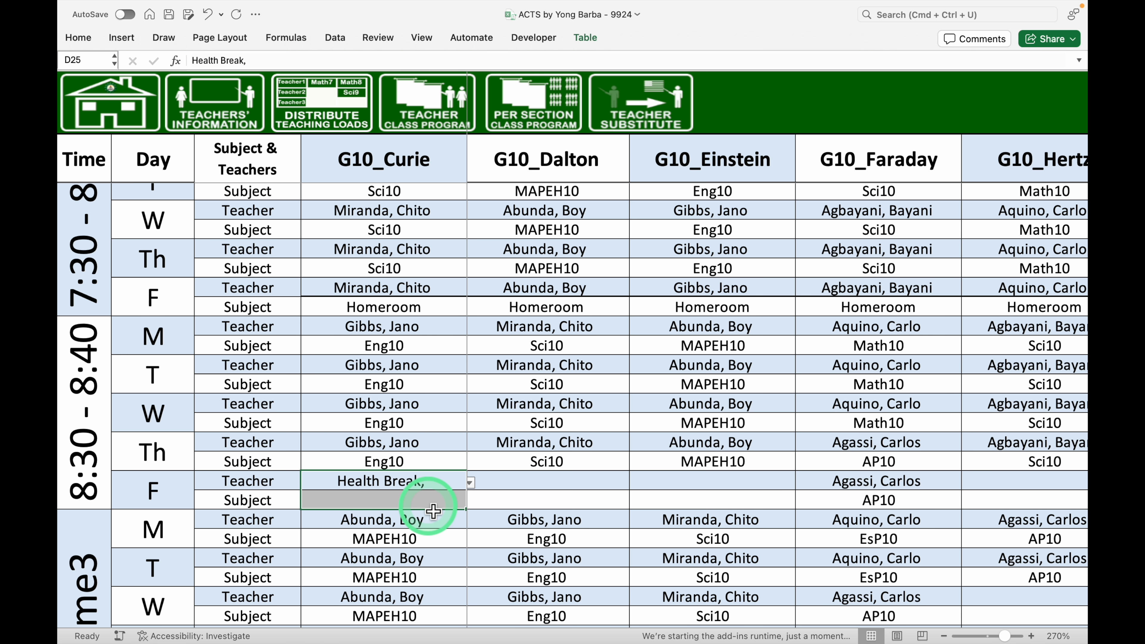
Copy G10_Curie's Friday 8:30 - 8:40 Health Break entry into the same slot of G10_Dalton and G10_Einstein
{"action": "scroll", "coordinate": [564, 485], "scroll_direction": "left", "scroll_amount": 1}
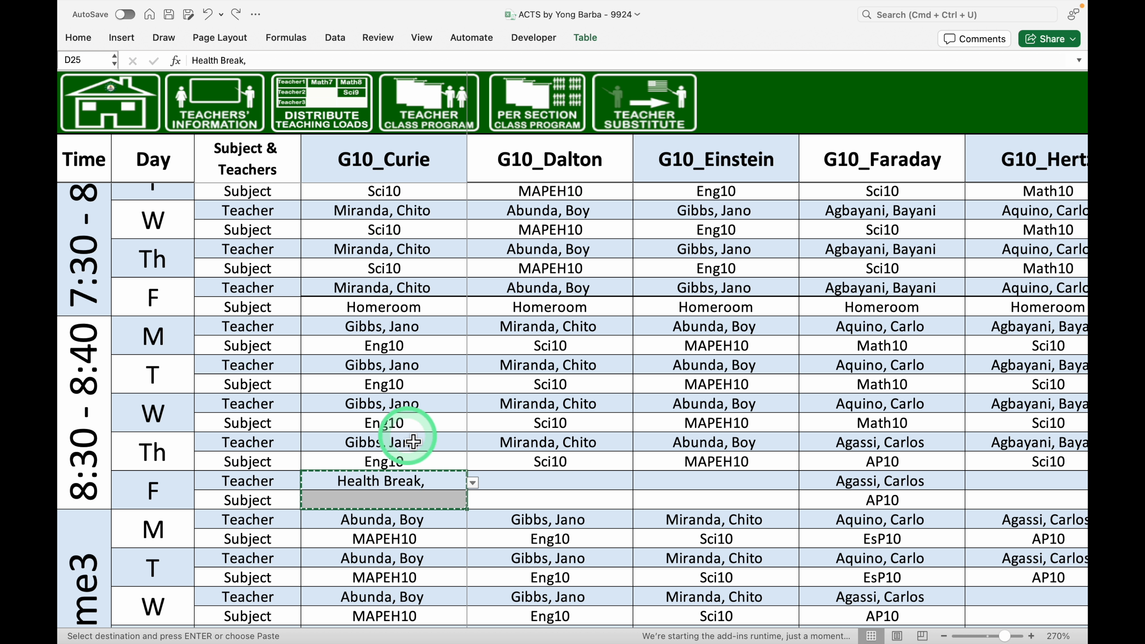
{"action": "left_click", "coordinate": [544, 482]}
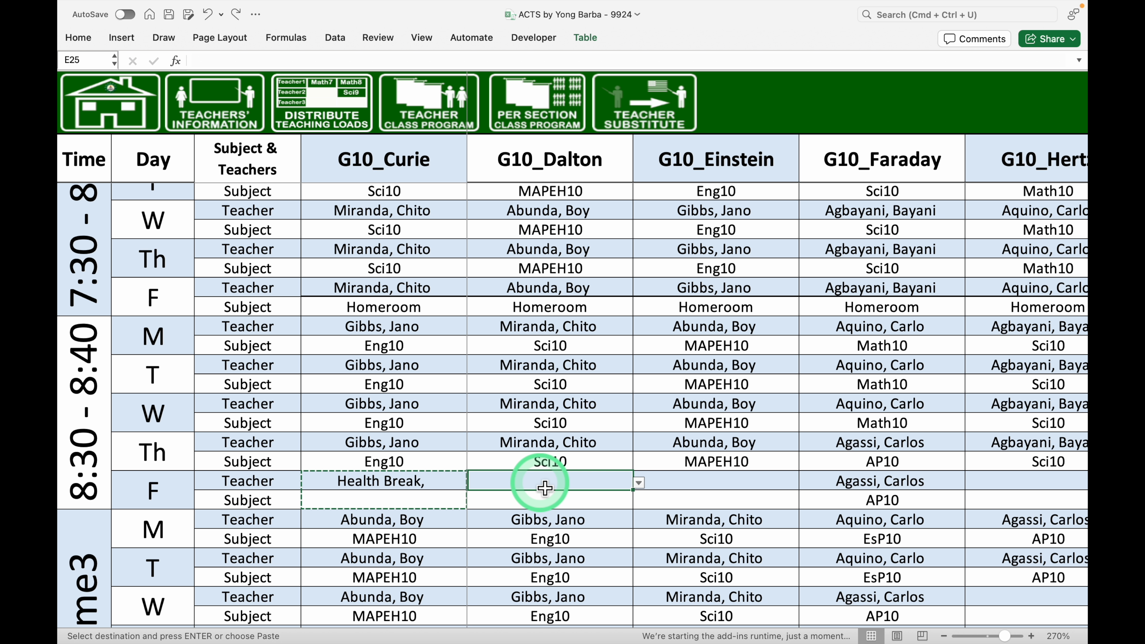
{"action": "key", "text": "shift+Right"}
{"action": "key", "text": "shift+Down"}
{"action": "type", "text": "Health Break,\tHealth Break,"}
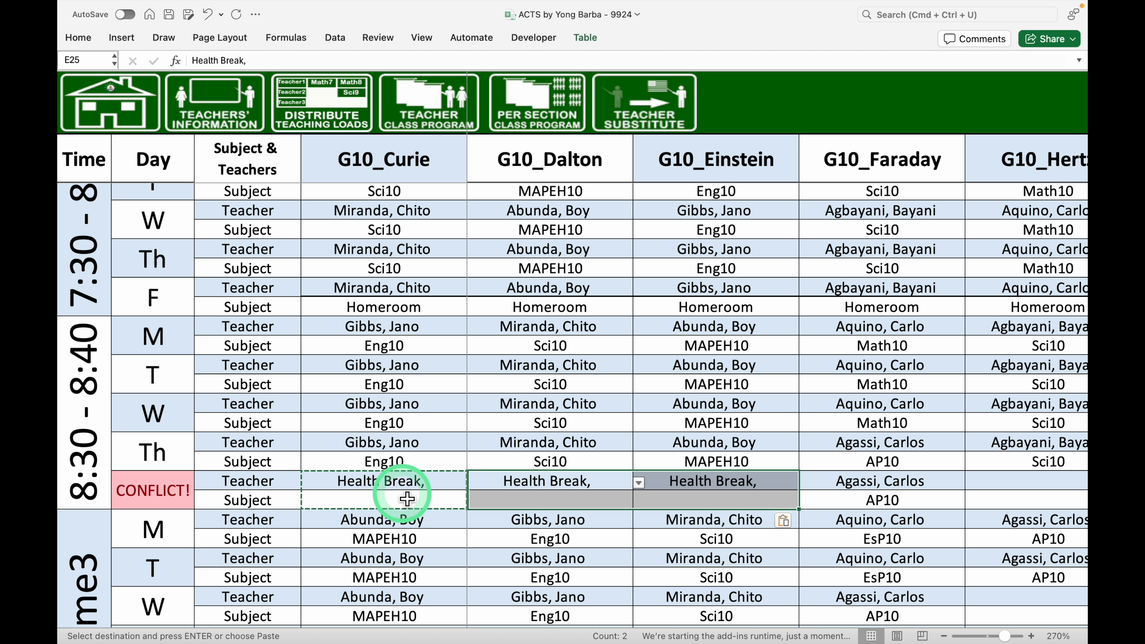
{"action": "left_click_drag", "start_coordinate": [367, 483], "coordinate": [712, 506]}
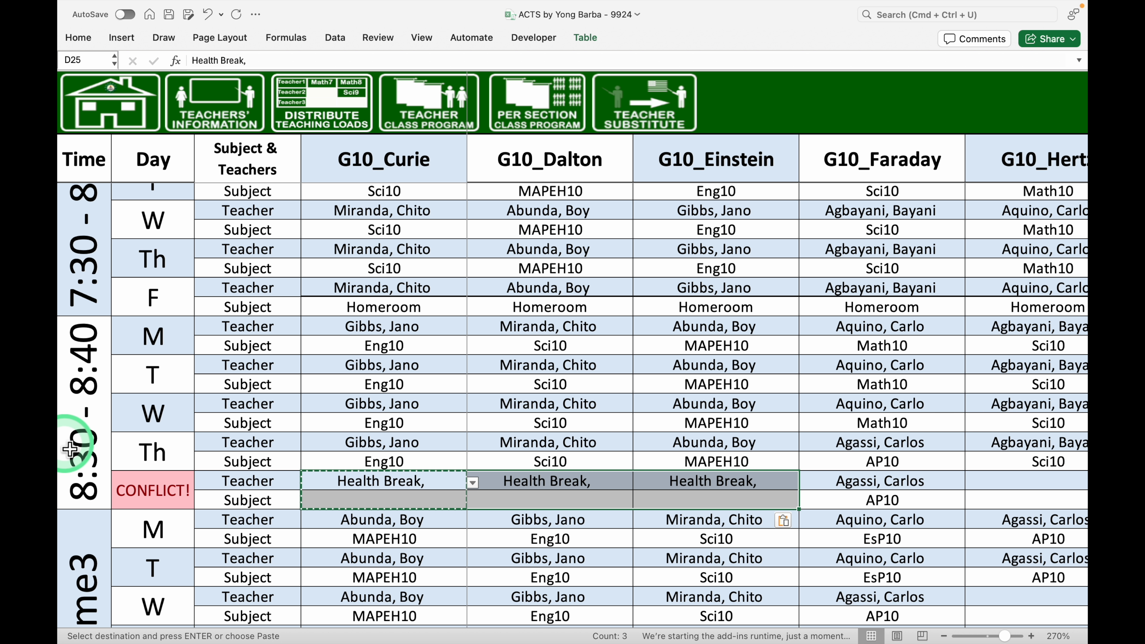
Check the Friday 8:30 - 8:40 slot in the per-section class programs of G10_Curie, G10_Dalton and G10_Einstein
{"action": "left_click", "coordinate": [528, 113]}
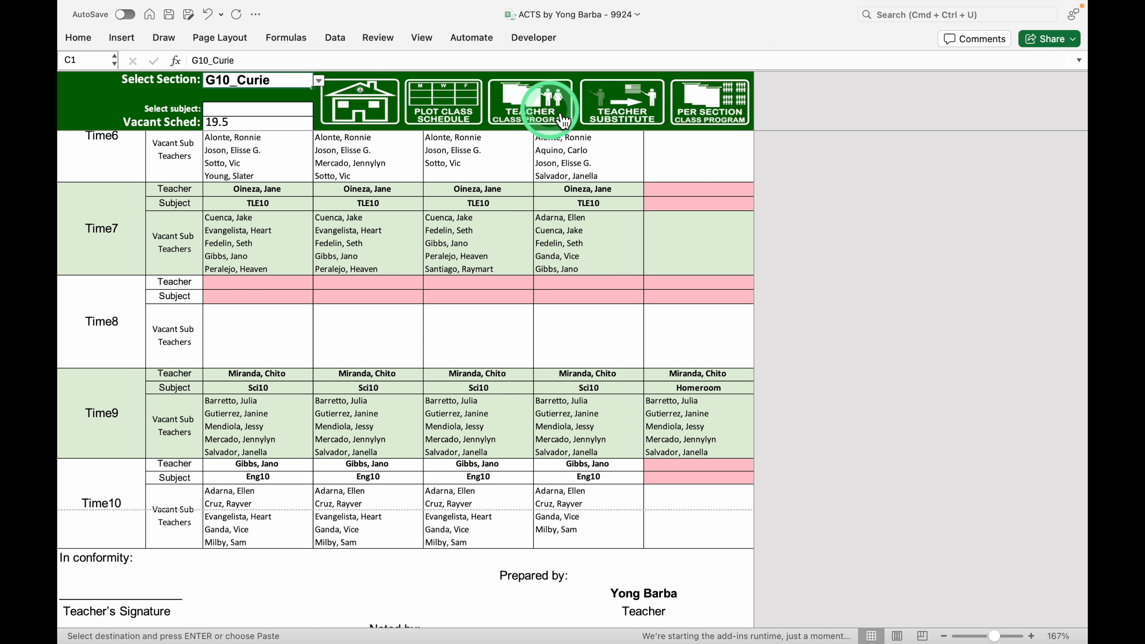
{"action": "left_click", "coordinate": [710, 103]}
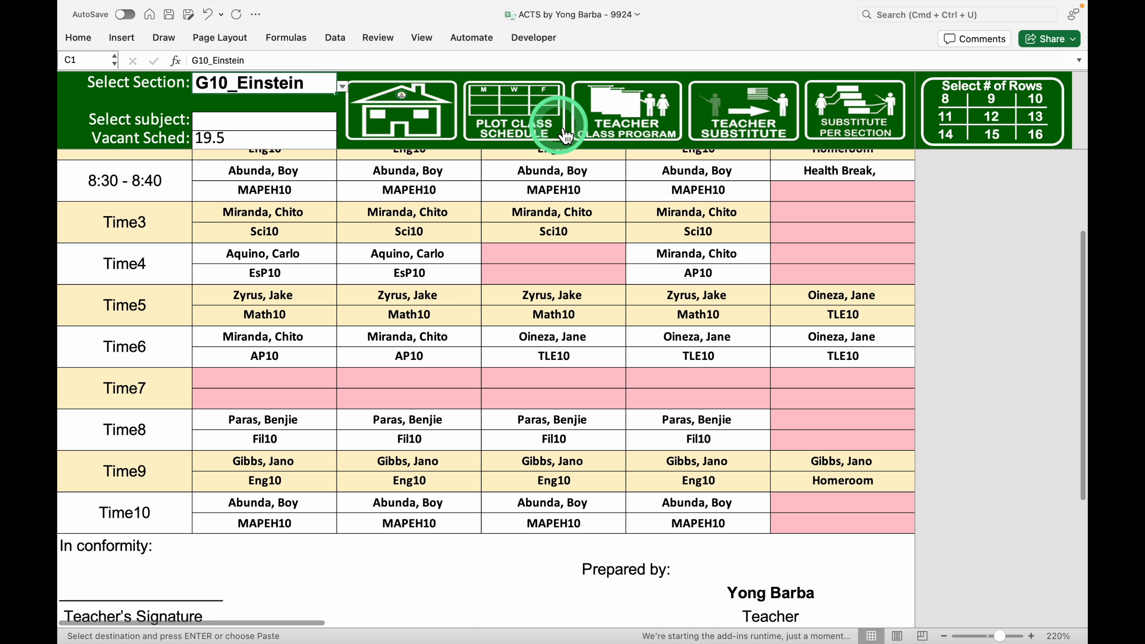
{"action": "left_click", "coordinate": [341, 86]}
{"action": "left_click", "coordinate": [212, 96]}
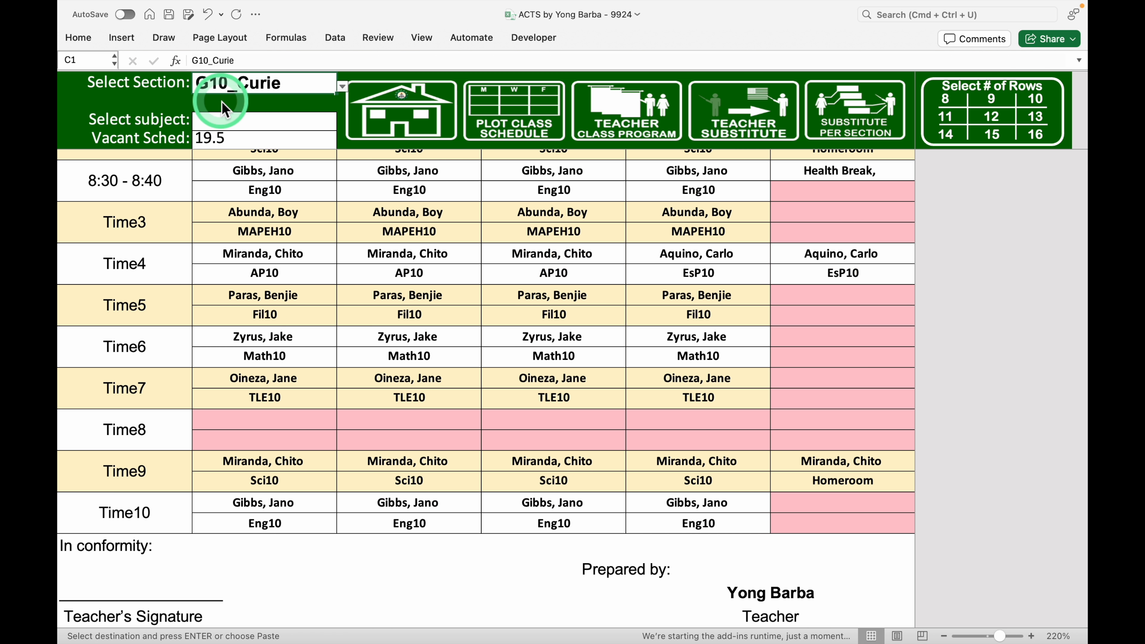
{"action": "scroll", "coordinate": [264, 319], "scroll_direction": "up", "scroll_amount": 1}
{"action": "scroll", "coordinate": [264, 320], "scroll_direction": "up", "scroll_amount": 2}
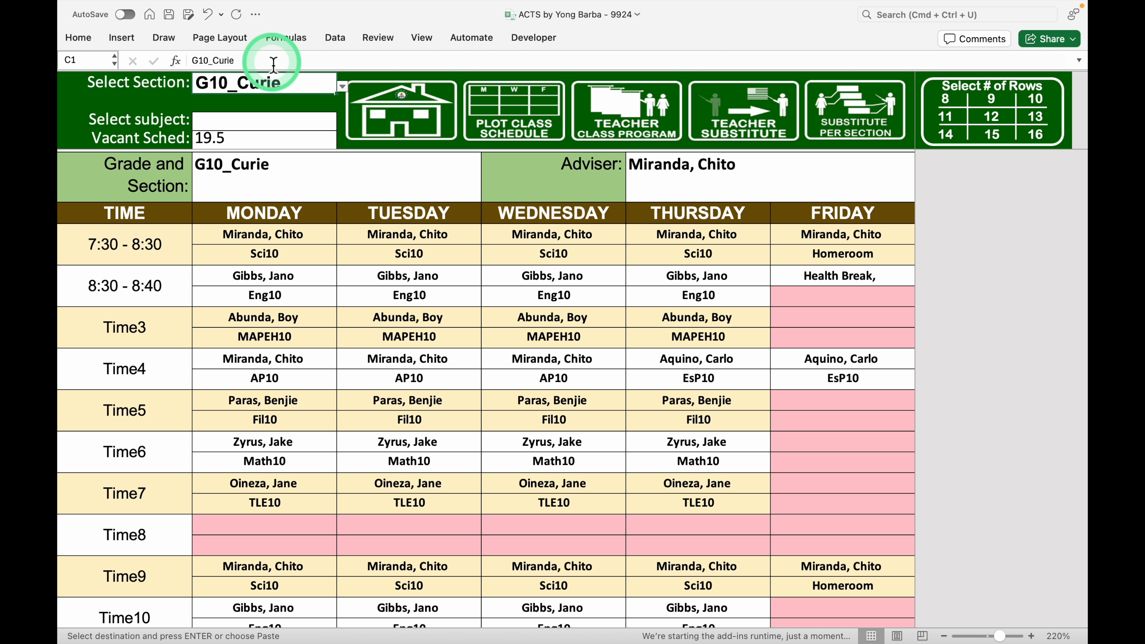
{"action": "left_click", "coordinate": [342, 87]}
{"action": "left_click", "coordinate": [236, 120]}
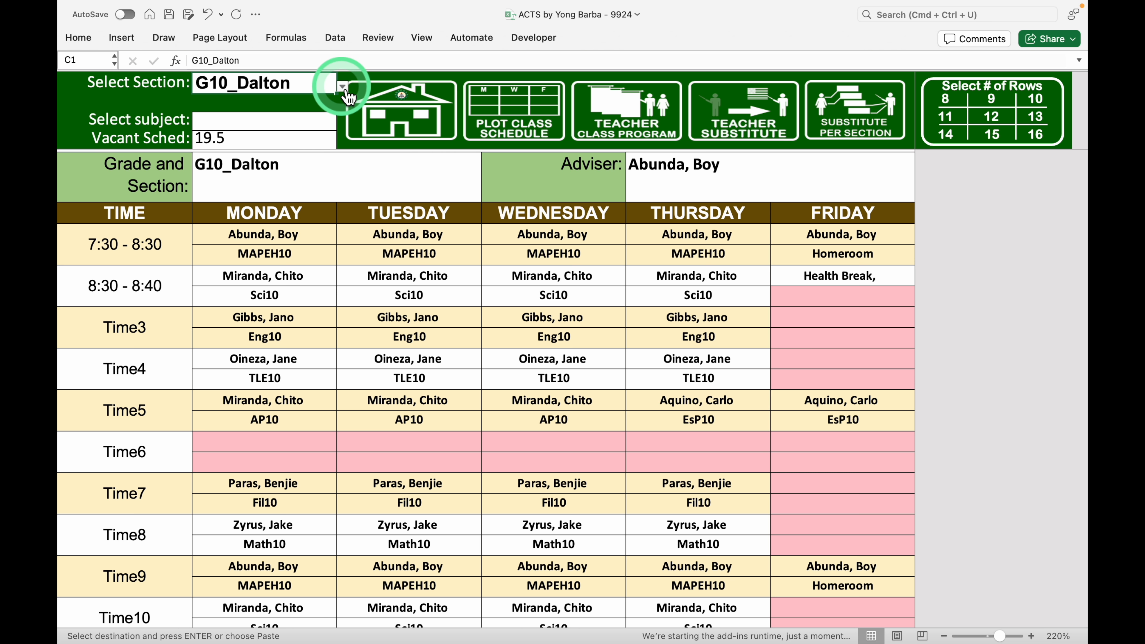
{"action": "left_click", "coordinate": [343, 86]}
{"action": "left_click", "coordinate": [239, 114]}
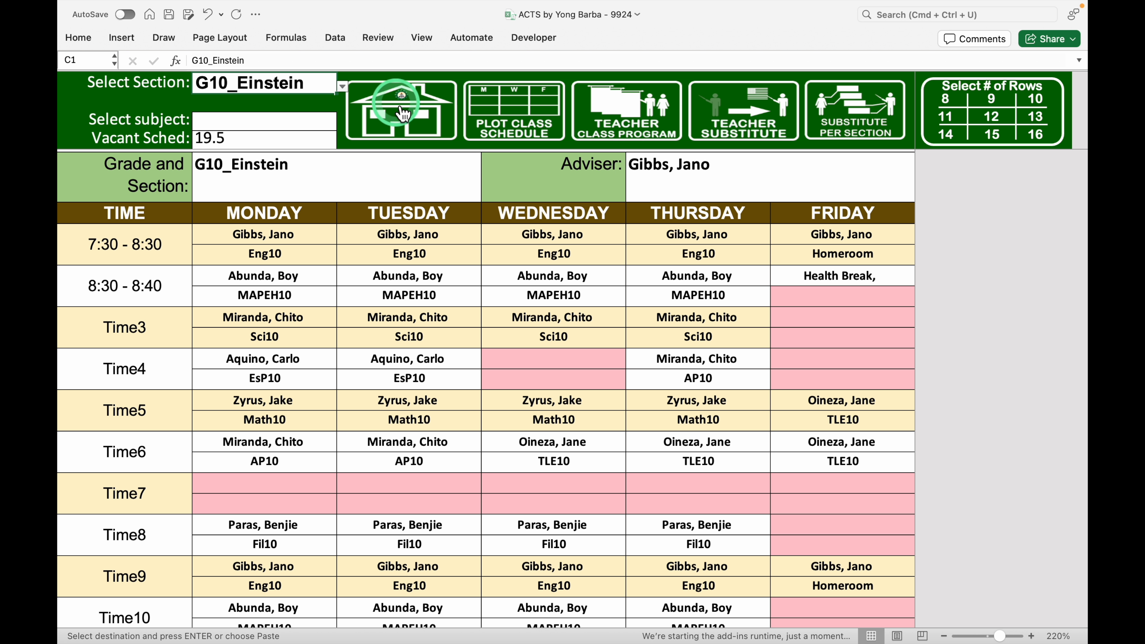
Open Teachers' Information from the home page and locate the Flag Ceremony activity
{"action": "left_click", "coordinate": [402, 113]}
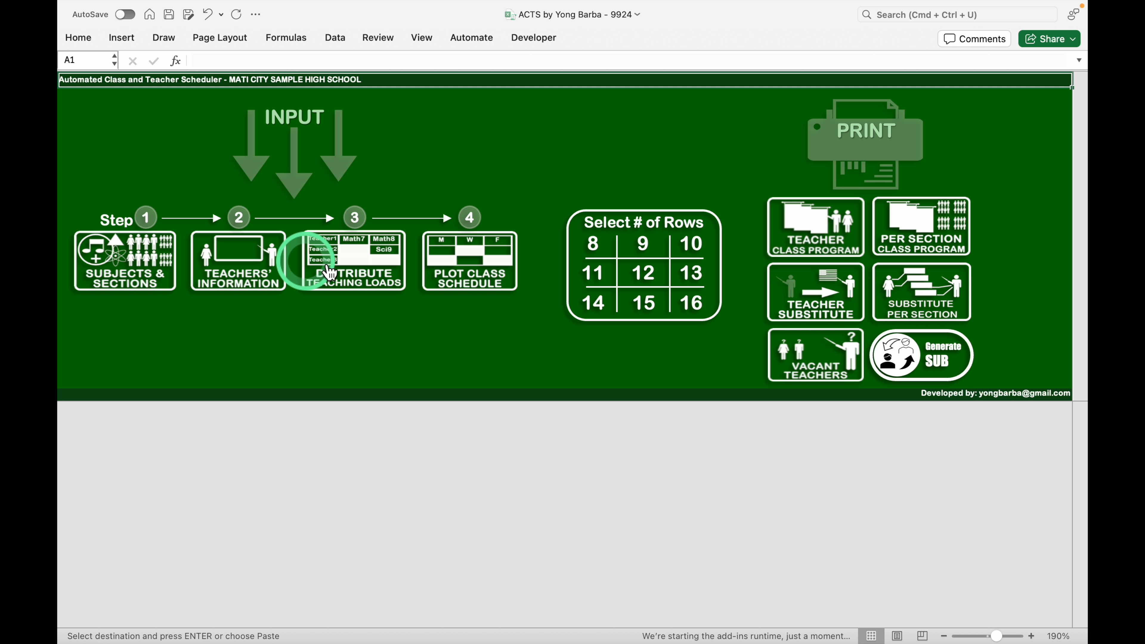
{"action": "left_click", "coordinate": [248, 272]}
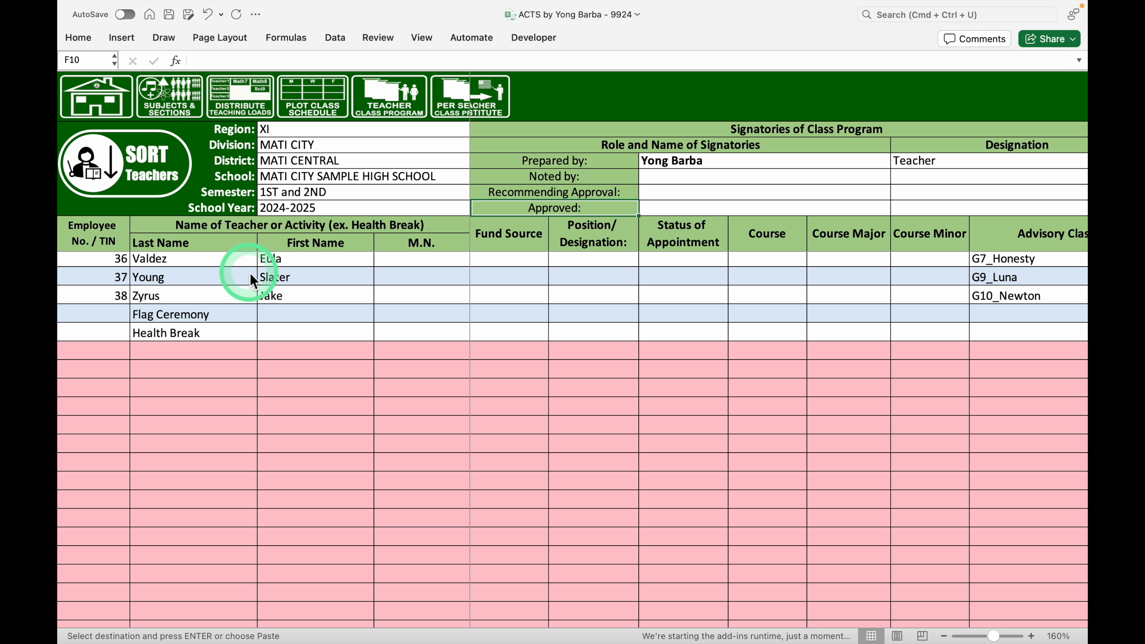
{"action": "left_click", "coordinate": [185, 315]}
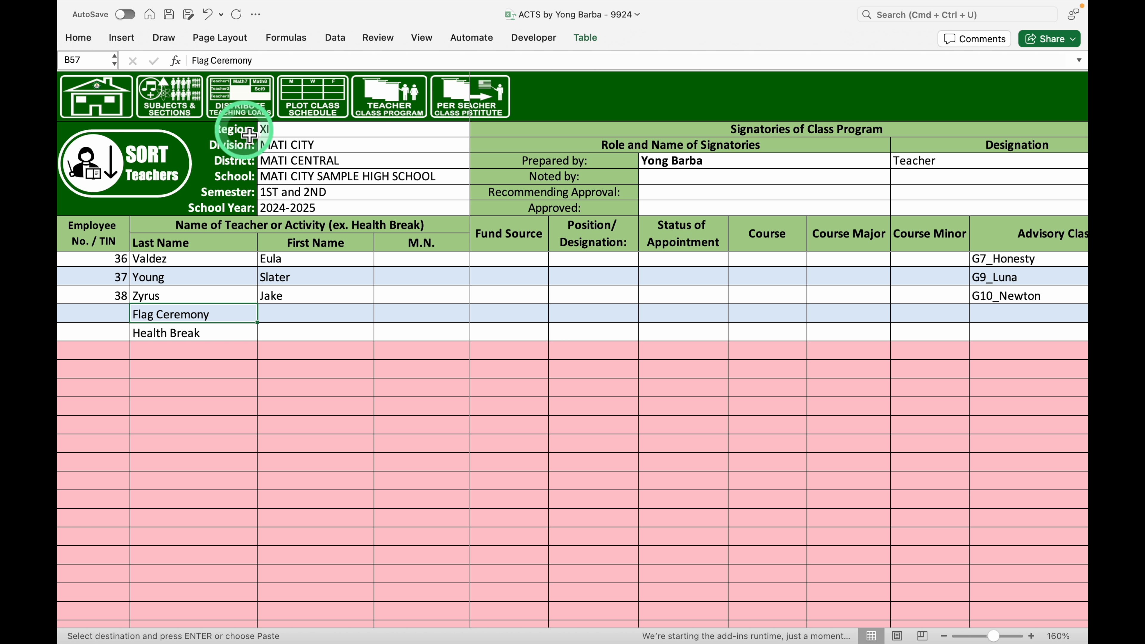
Open the Plot Class Schedule sheet and look across the sections' entries in the 7:30 - 8:30 time block
{"action": "left_click", "coordinate": [325, 102]}
{"action": "scroll", "coordinate": [624, 280], "scroll_direction": "right", "scroll_amount": 15}
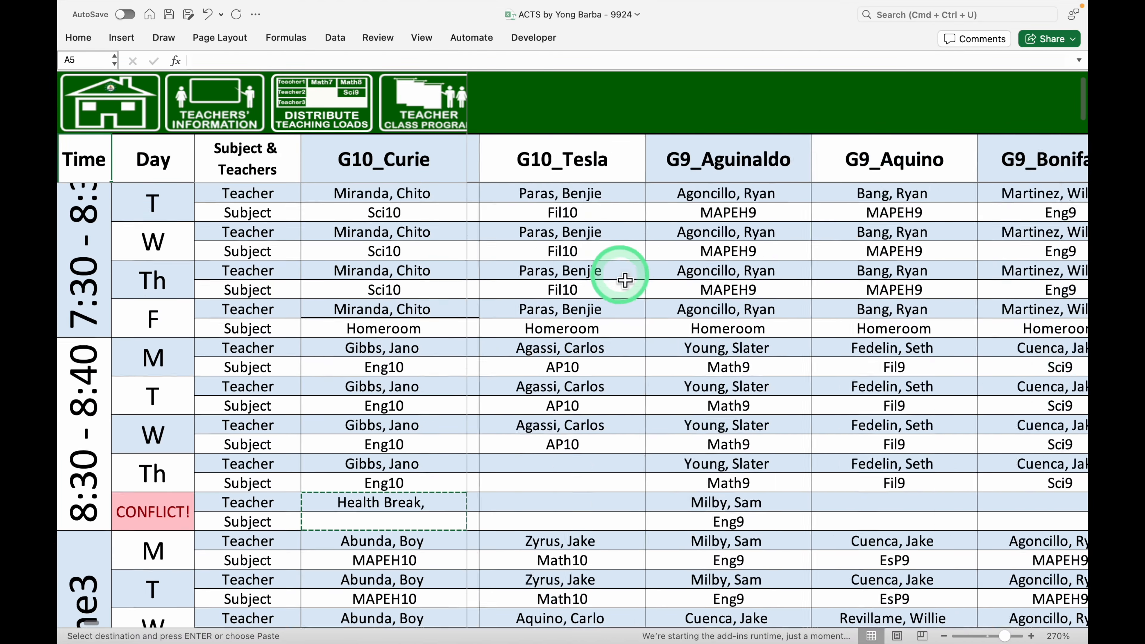
{"action": "scroll", "coordinate": [625, 280], "scroll_direction": "right", "scroll_amount": 15}
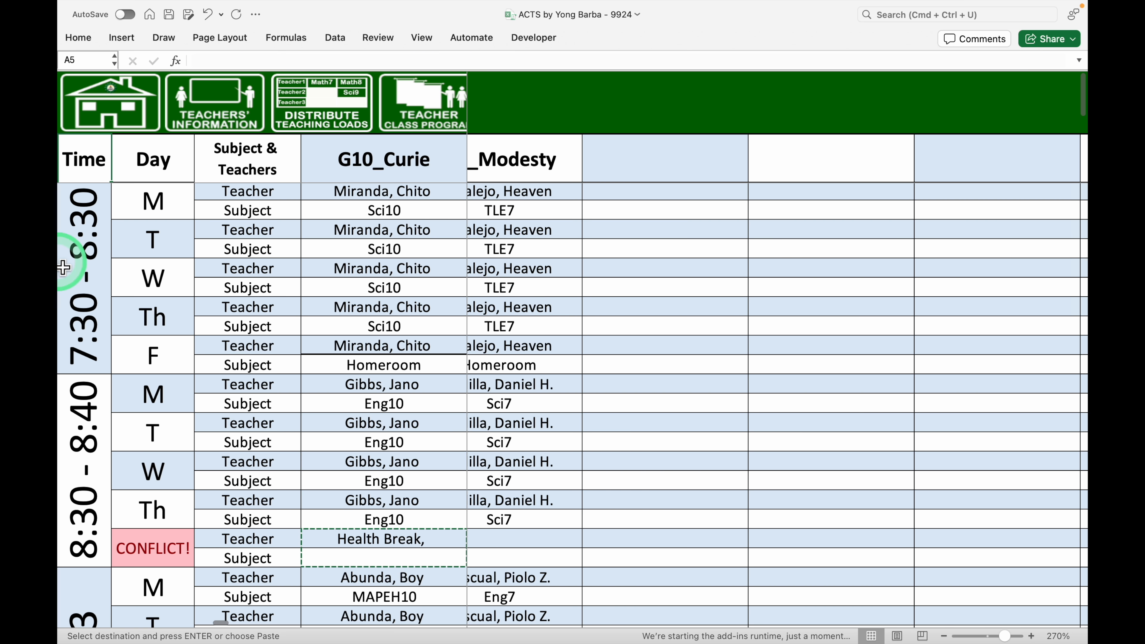
{"action": "left_click", "coordinate": [83, 225]}
{"action": "left_click_drag", "start_coordinate": [132, 240], "coordinate": [504, 267]}
{"action": "left_click_drag", "start_coordinate": [374, 255], "coordinate": [475, 279]}
{"action": "scroll", "coordinate": [652, 306], "scroll_direction": "right", "scroll_amount": 1}
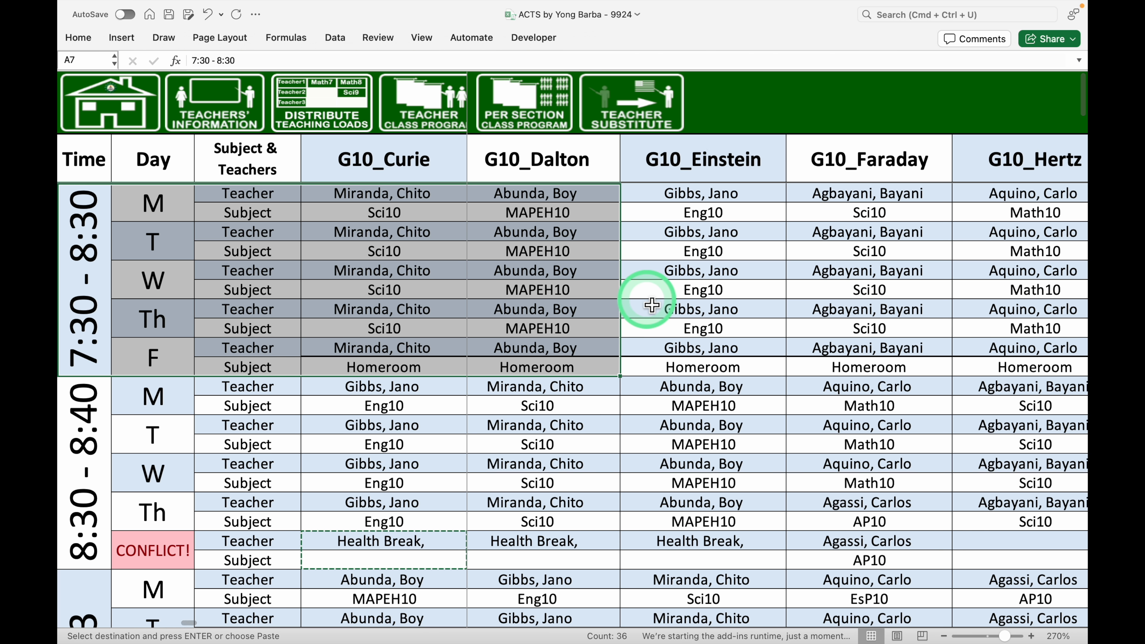
{"action": "scroll", "coordinate": [652, 306], "scroll_direction": "right", "scroll_amount": 15}
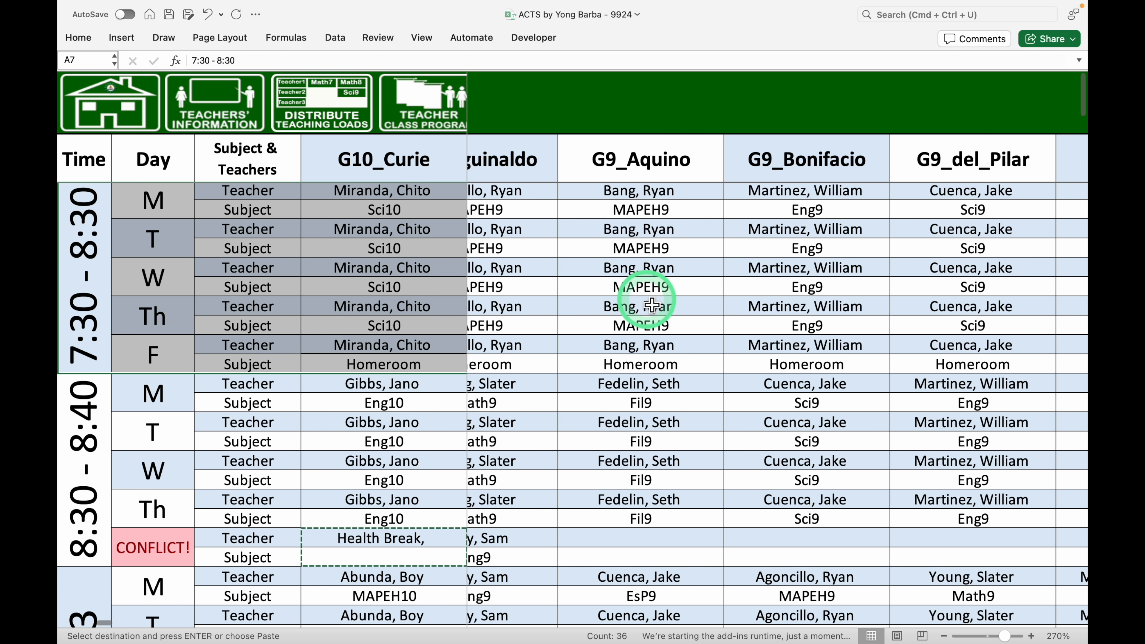
Set the first time block's label to 7:15-7:30
{"action": "left_click", "coordinate": [93, 247]}
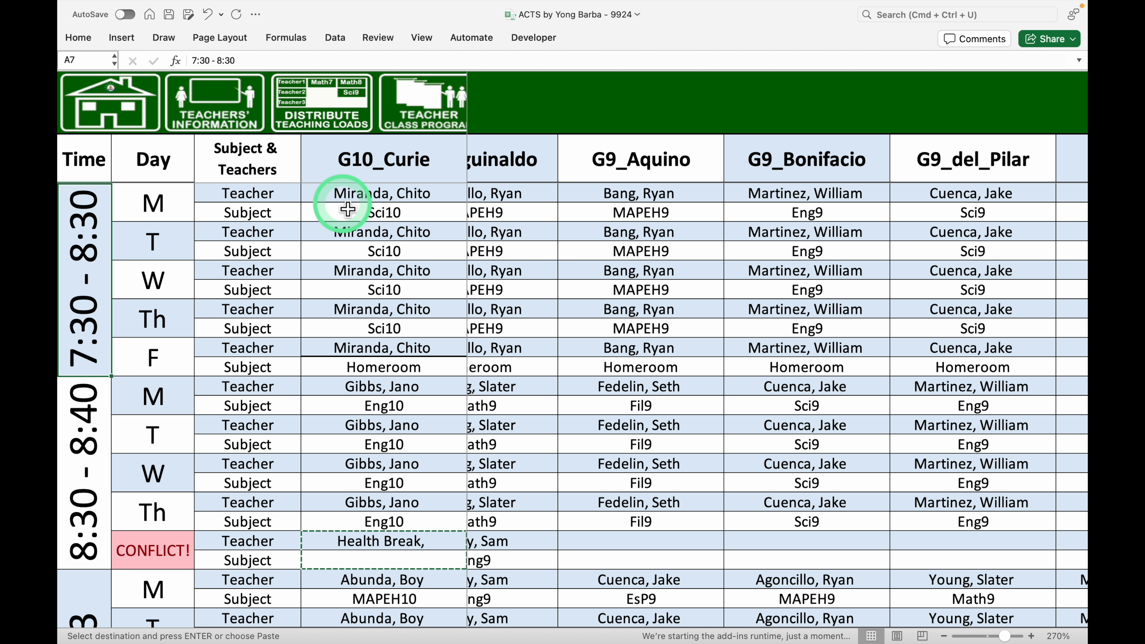
{"action": "type", "text": "7"}
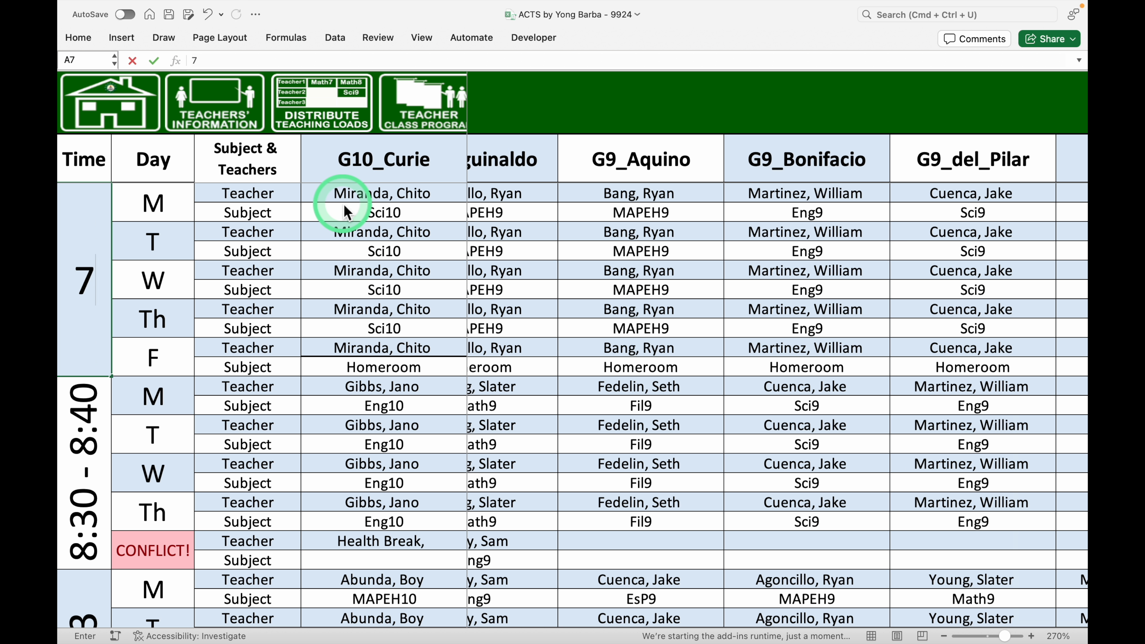
{"action": "type", "text": ":15-7:30"}
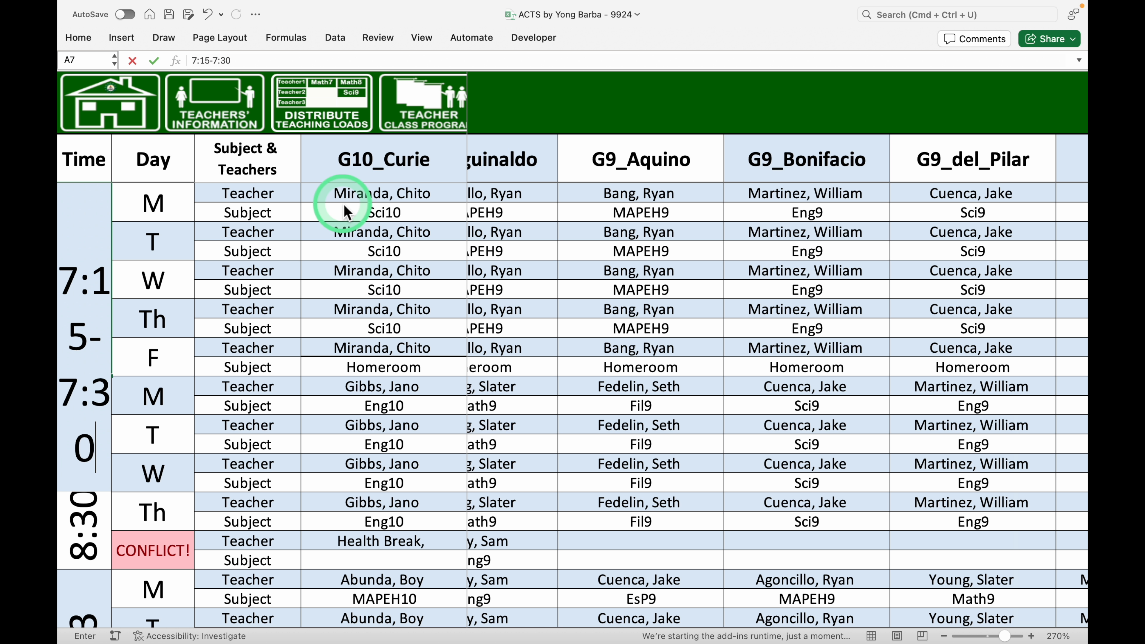
{"action": "key", "text": "Return"}
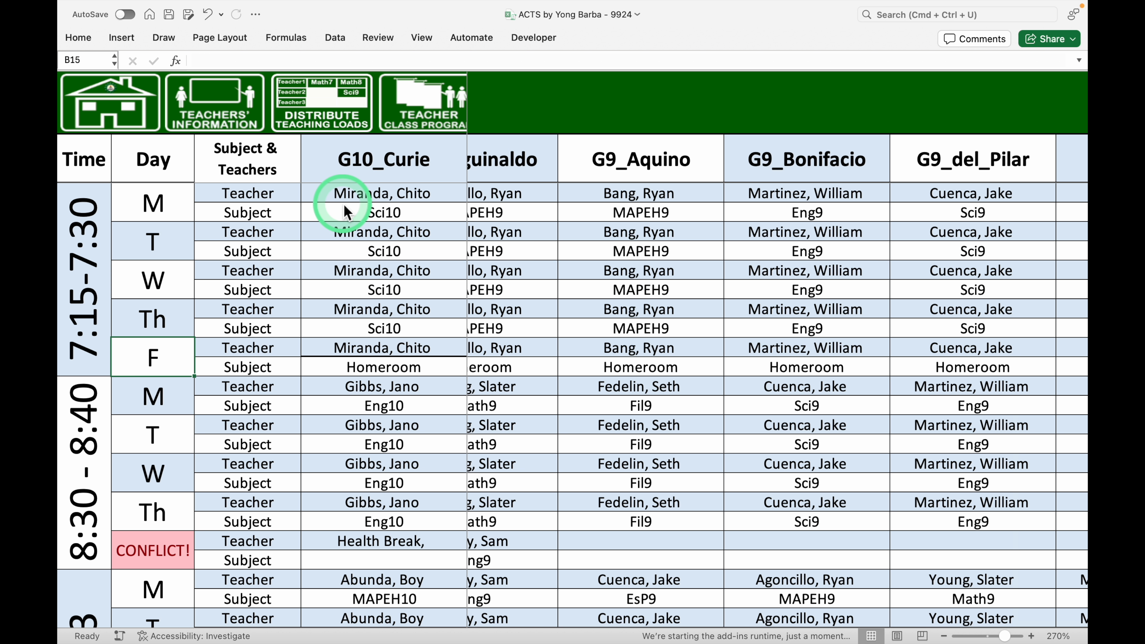
{"action": "left_click", "coordinate": [343, 202]}
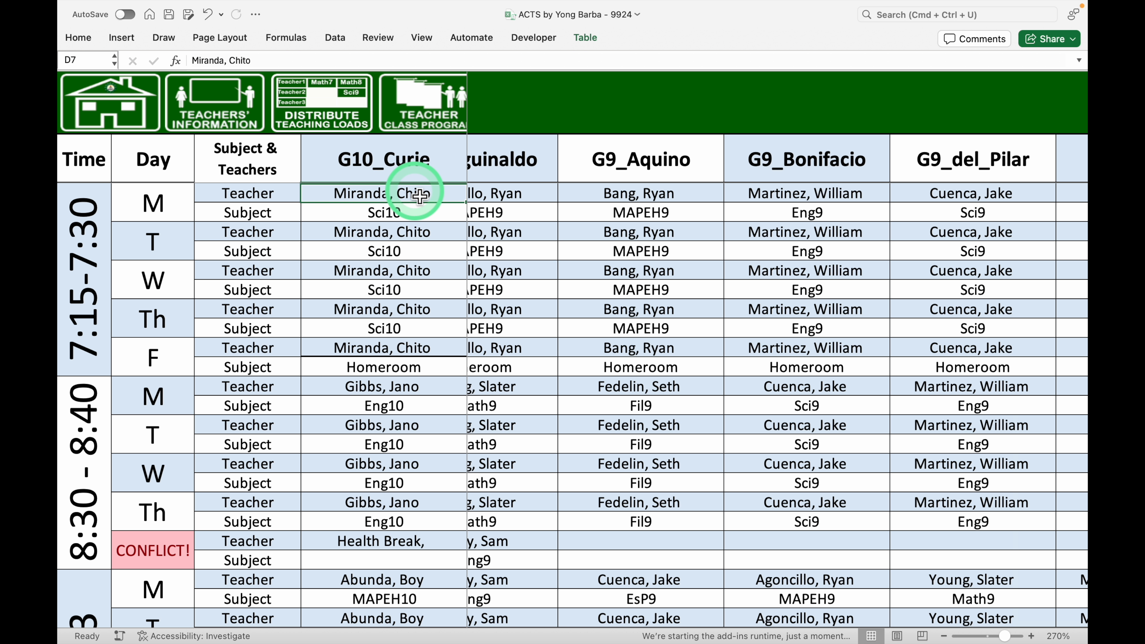
{"action": "key", "text": "shift+Down"}
{"action": "key", "text": "shift+Down"}
{"action": "key", "text": "shift+Down"}
{"action": "key", "text": "shift+Down"}
{"action": "key", "text": "shift+Down"}
{"action": "key", "text": "shift+Down"}
{"action": "key", "text": "shift+Down"}
{"action": "key", "text": "shift+Down"}
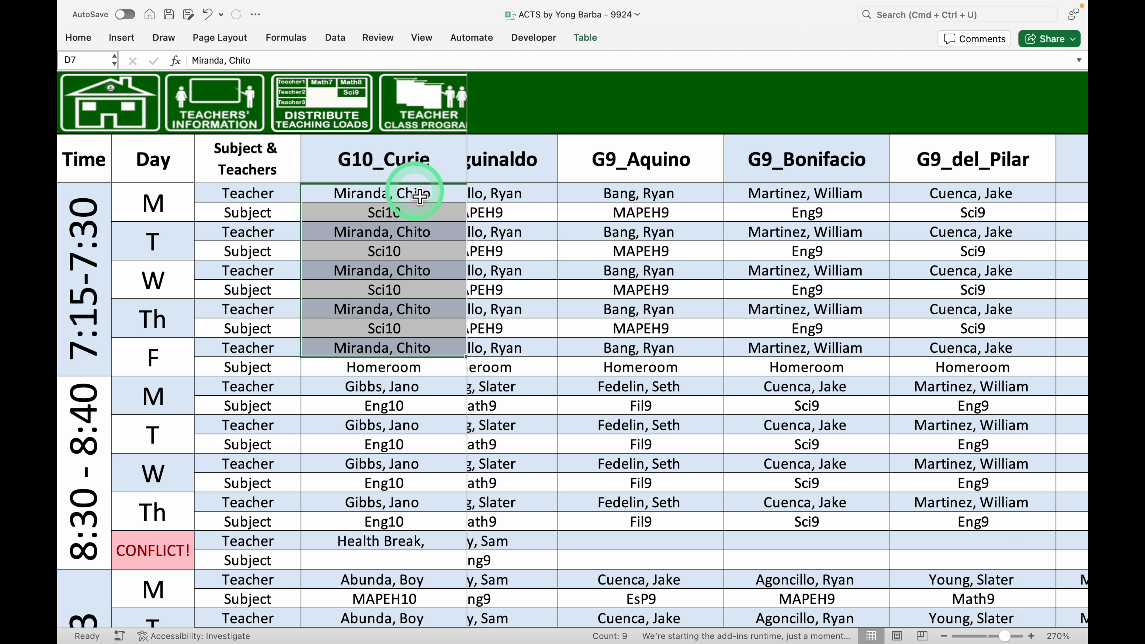
{"action": "left_click", "coordinate": [395, 239]}
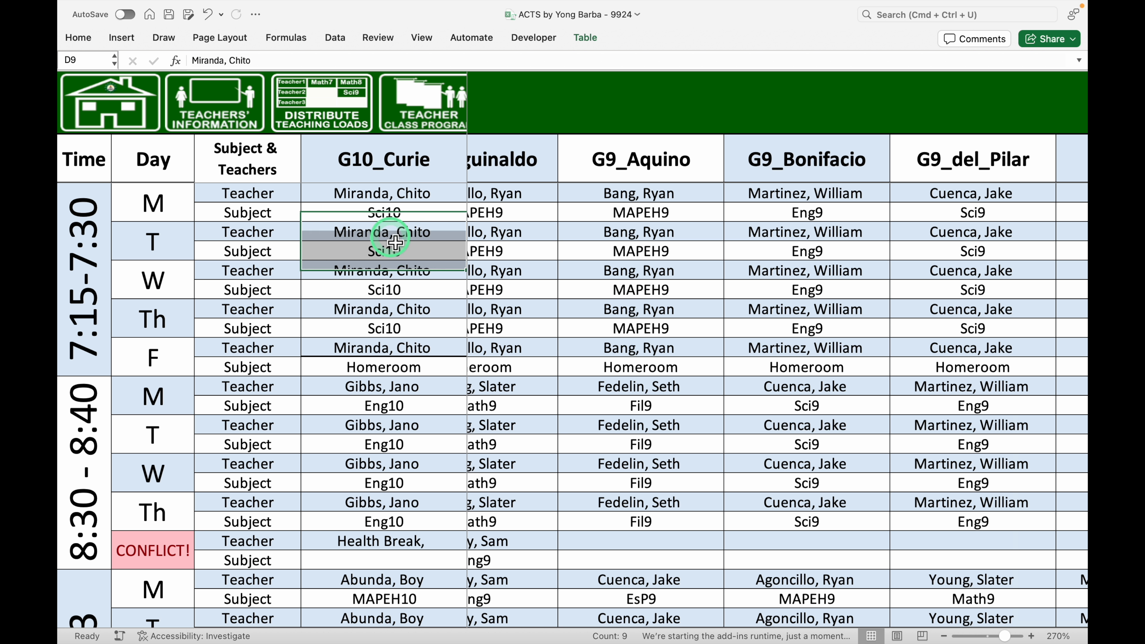
Assign Flag Ceremony to G10_Curie's Monday 7:15-7:30 slot and clear the subject below it
{"action": "left_click", "coordinate": [409, 194]}
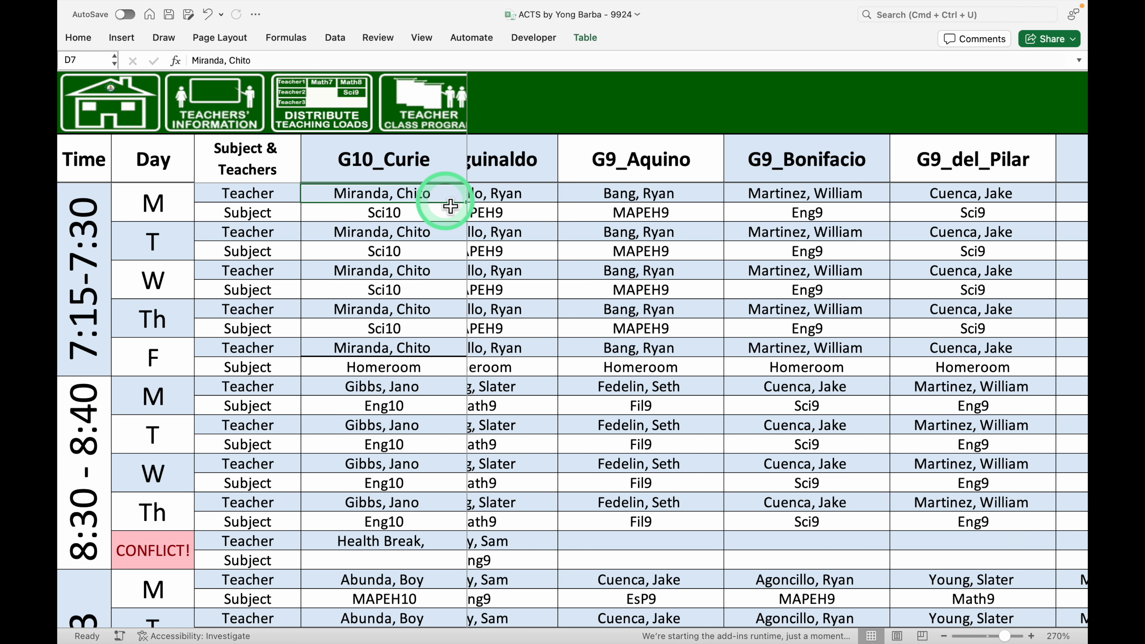
{"action": "left_click", "coordinate": [472, 195]}
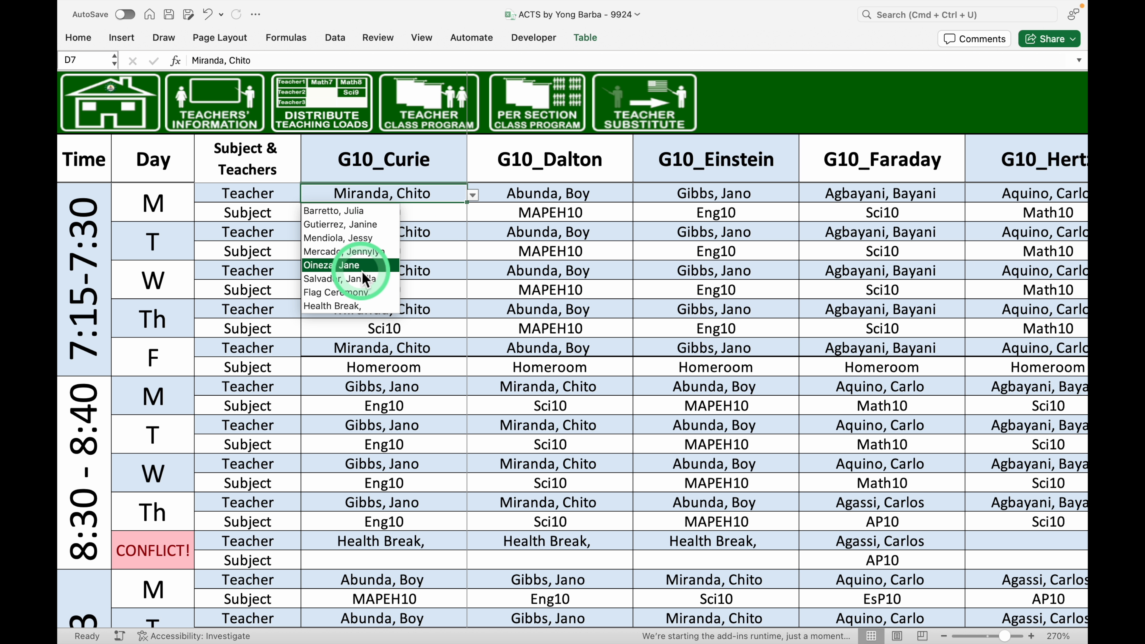
{"action": "left_click", "coordinate": [342, 293]}
{"action": "left_click", "coordinate": [401, 219]}
{"action": "key", "text": "Delete"}
Copy G10_Curie's Monday Flag Ceremony entry with its blank subject to the Tuesday through Friday 7:15-7:30 slots
{"action": "left_click", "coordinate": [417, 196]}
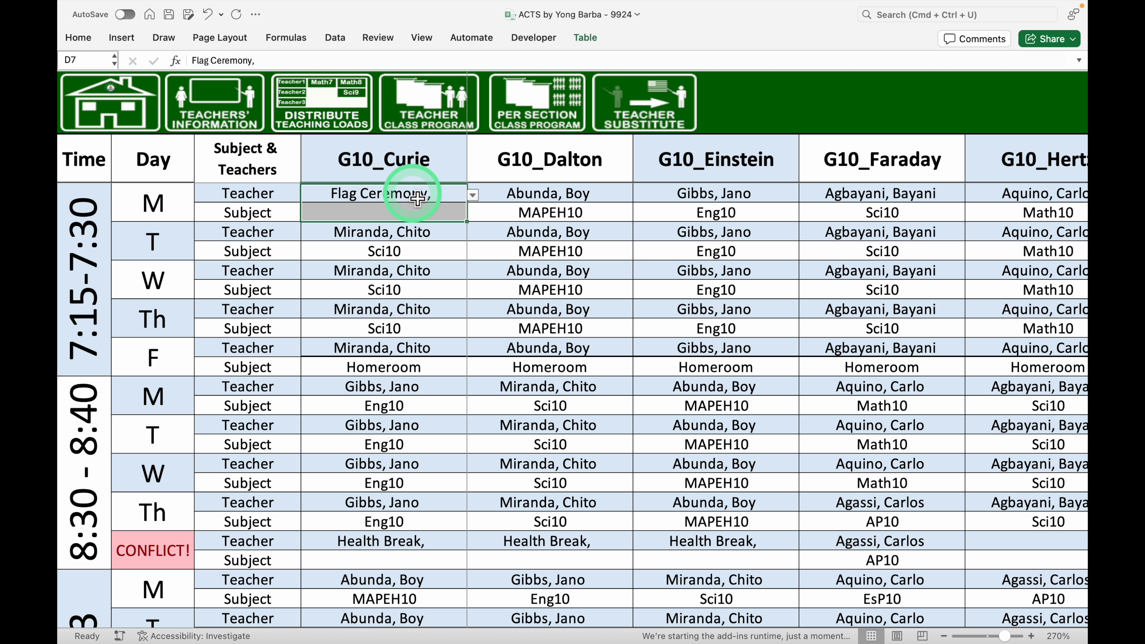
{"action": "key", "text": "super+c"}
{"action": "left_click_drag", "start_coordinate": [390, 238], "coordinate": [386, 367]}
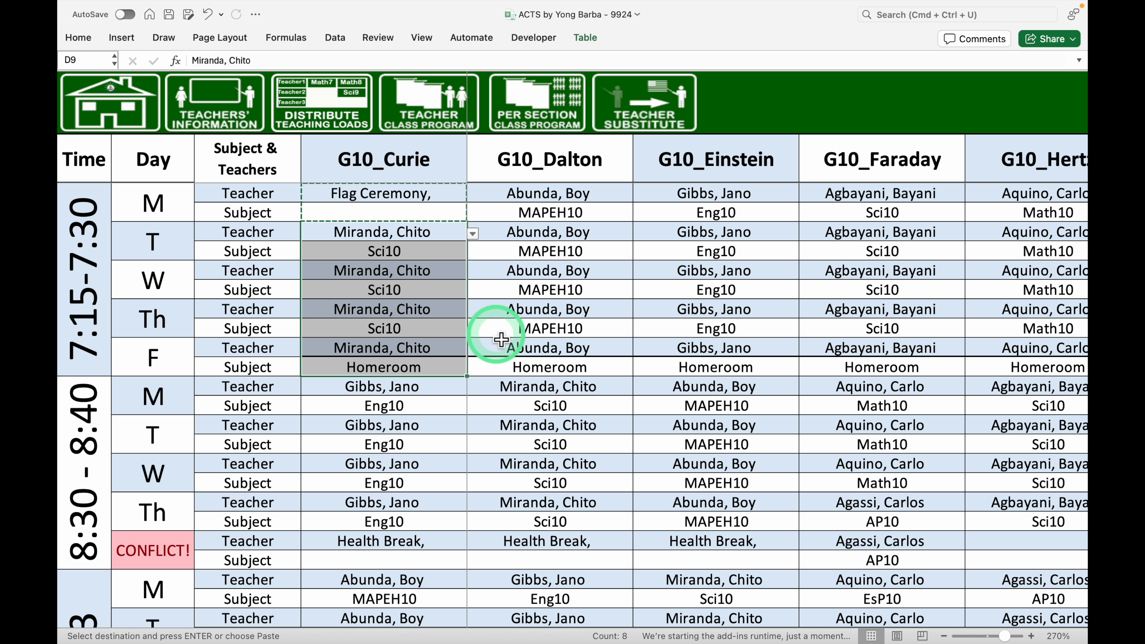
{"action": "key", "text": "super+v"}
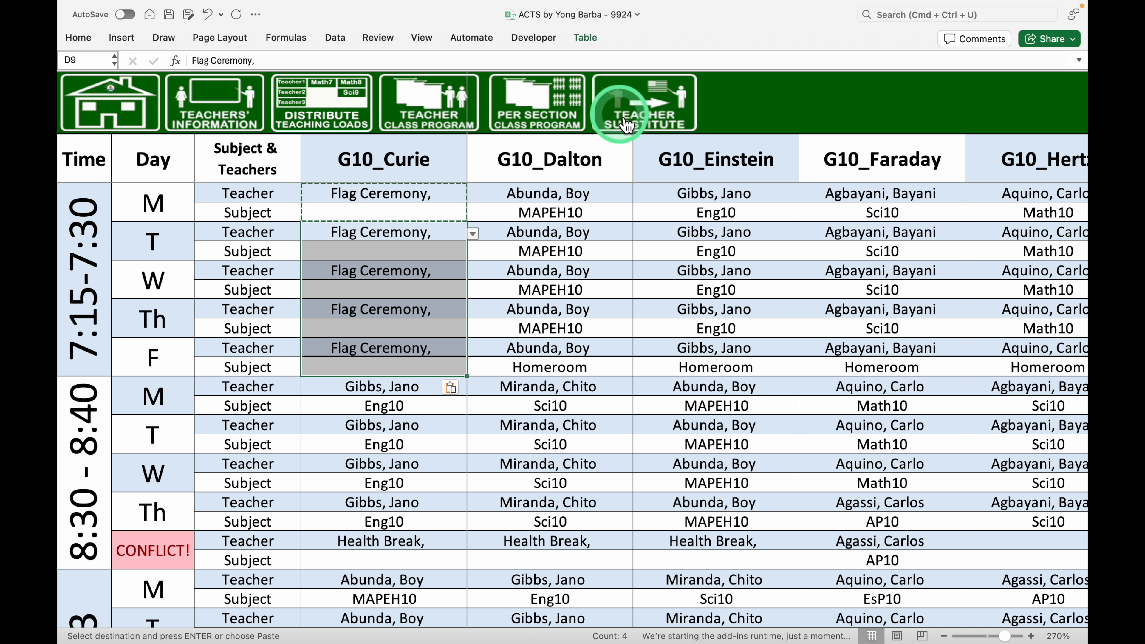
Open the class schedule with vacant substitute teachers for G10_Curie and examine the 7:15-7:30 row
{"action": "left_click", "coordinate": [536, 128]}
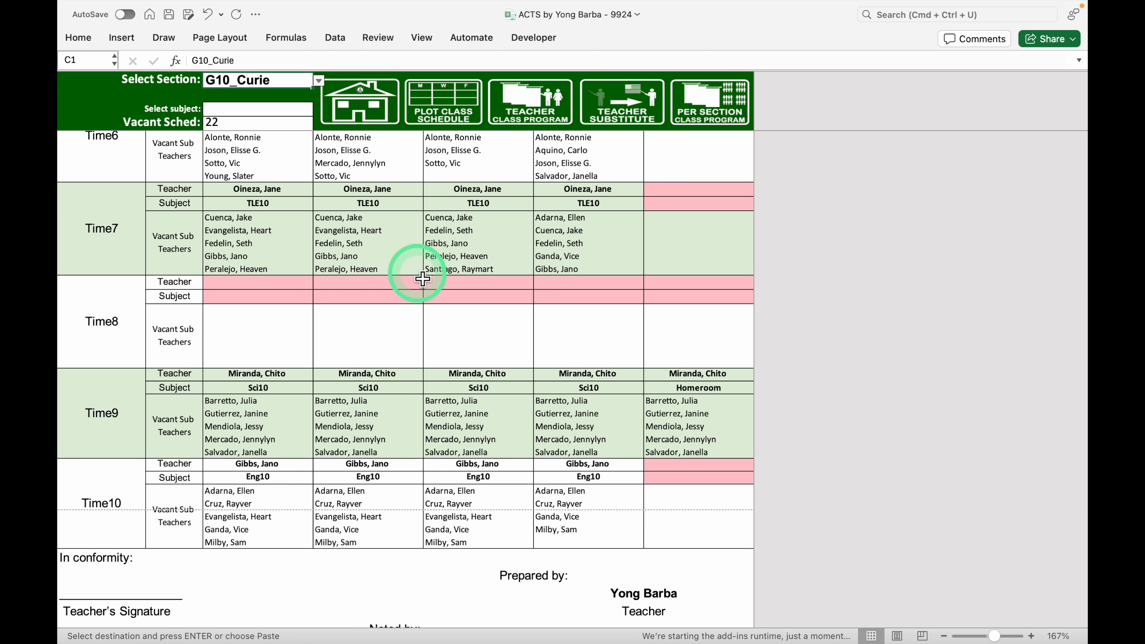
{"action": "scroll", "coordinate": [397, 252], "scroll_direction": "up", "scroll_amount": 10}
{"action": "left_click", "coordinate": [319, 82]}
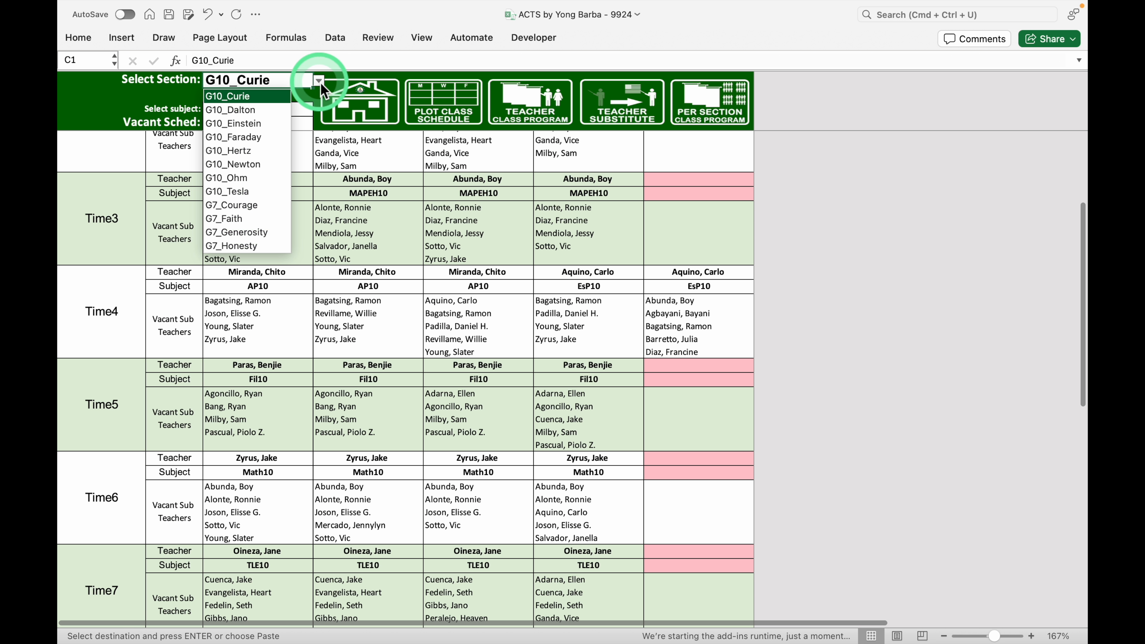
{"action": "left_click", "coordinate": [255, 100]}
{"action": "scroll", "coordinate": [281, 359], "scroll_direction": "up", "scroll_amount": 10}
{"action": "left_click", "coordinate": [99, 339]}
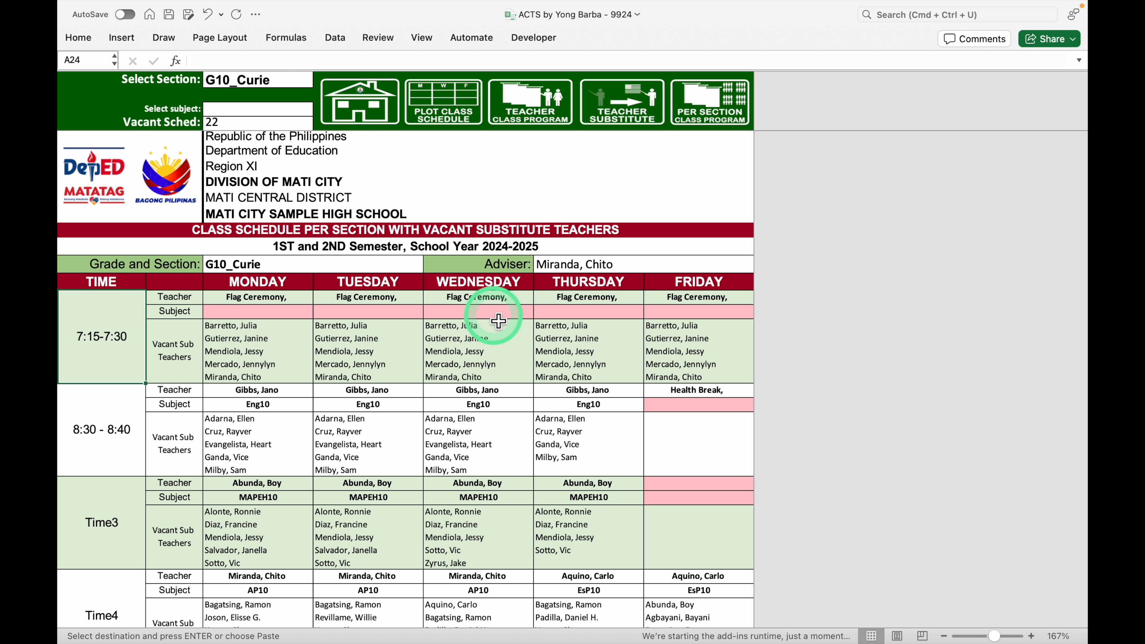
Open the per-section class program for G10_Curie and check its 7:15-7:30 row
{"action": "left_click", "coordinate": [711, 108]}
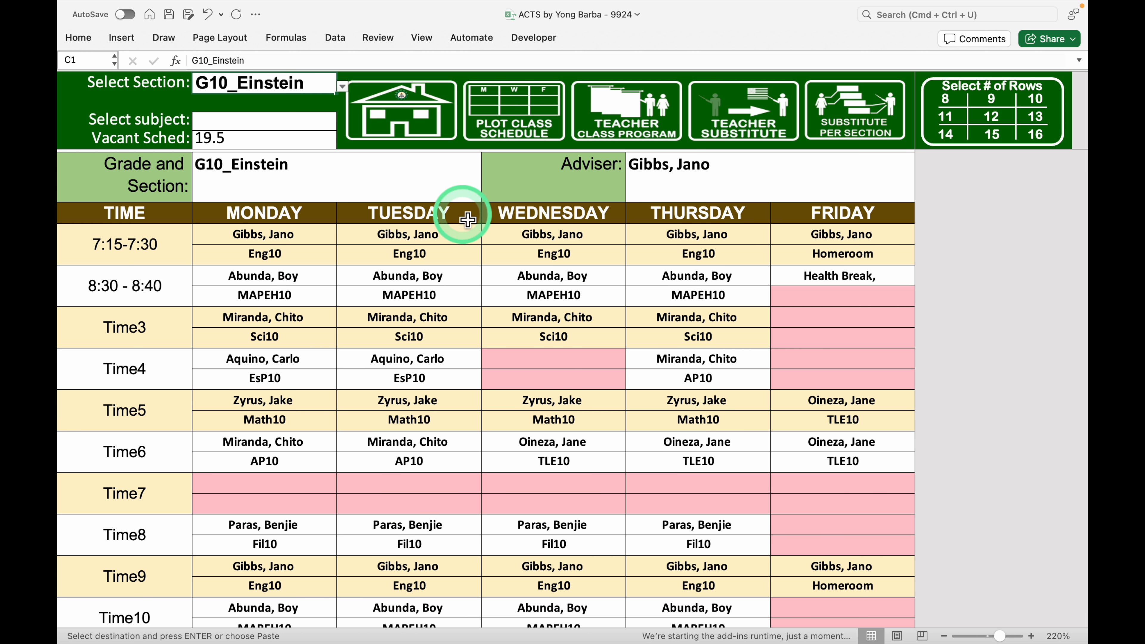
{"action": "left_click", "coordinate": [342, 85]}
{"action": "left_click", "coordinate": [264, 102]}
{"action": "scroll", "coordinate": [176, 293], "scroll_direction": "up", "scroll_amount": 3}
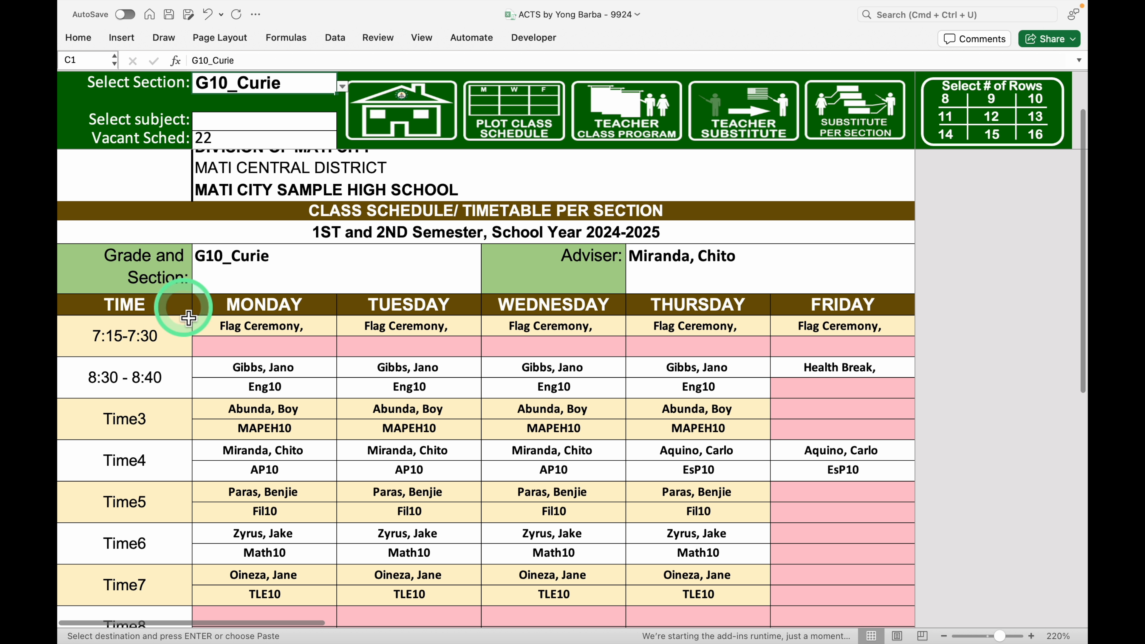